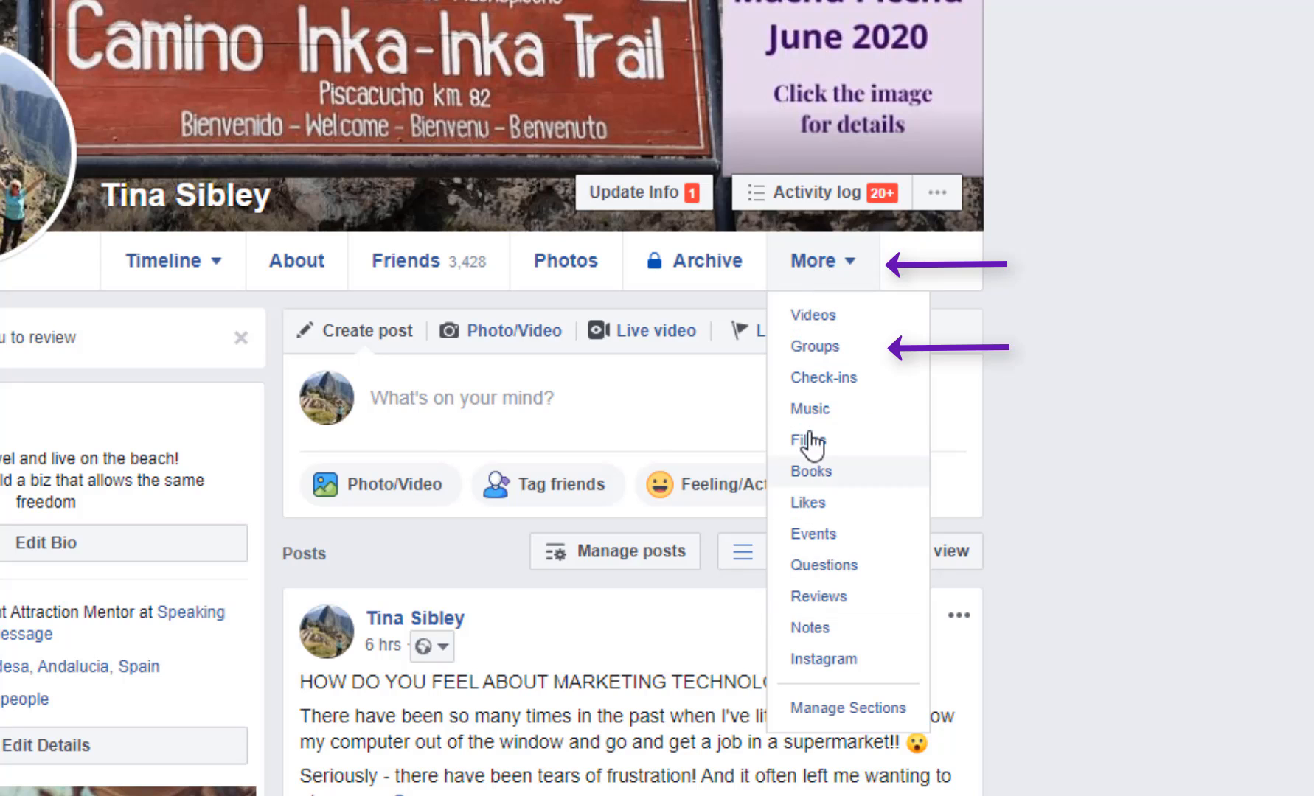
Start a new group from the profile's groups section and name it "Marketing Funnels for Coaches - Tech & Automation Made Easy".
{"action": "left_click", "coordinate": [815, 346]}
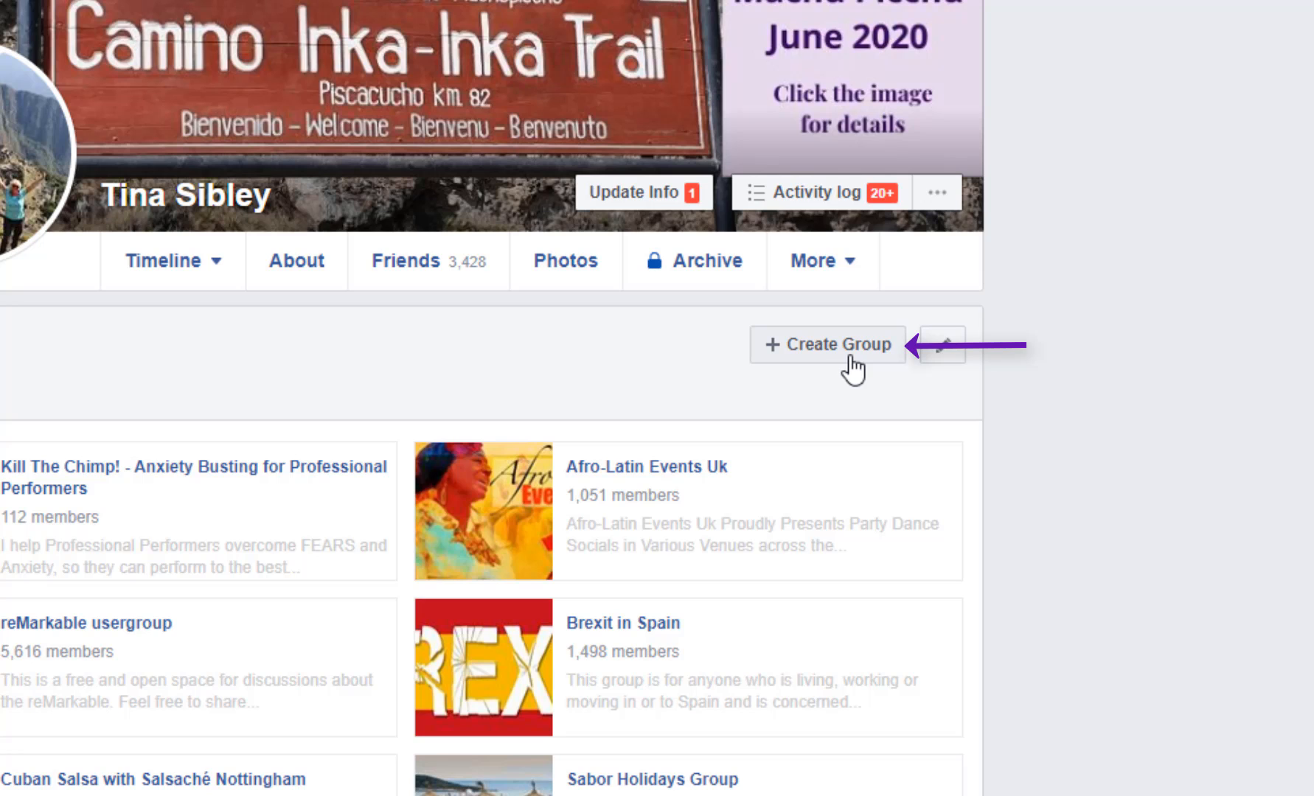
{"action": "left_click", "coordinate": [850, 358]}
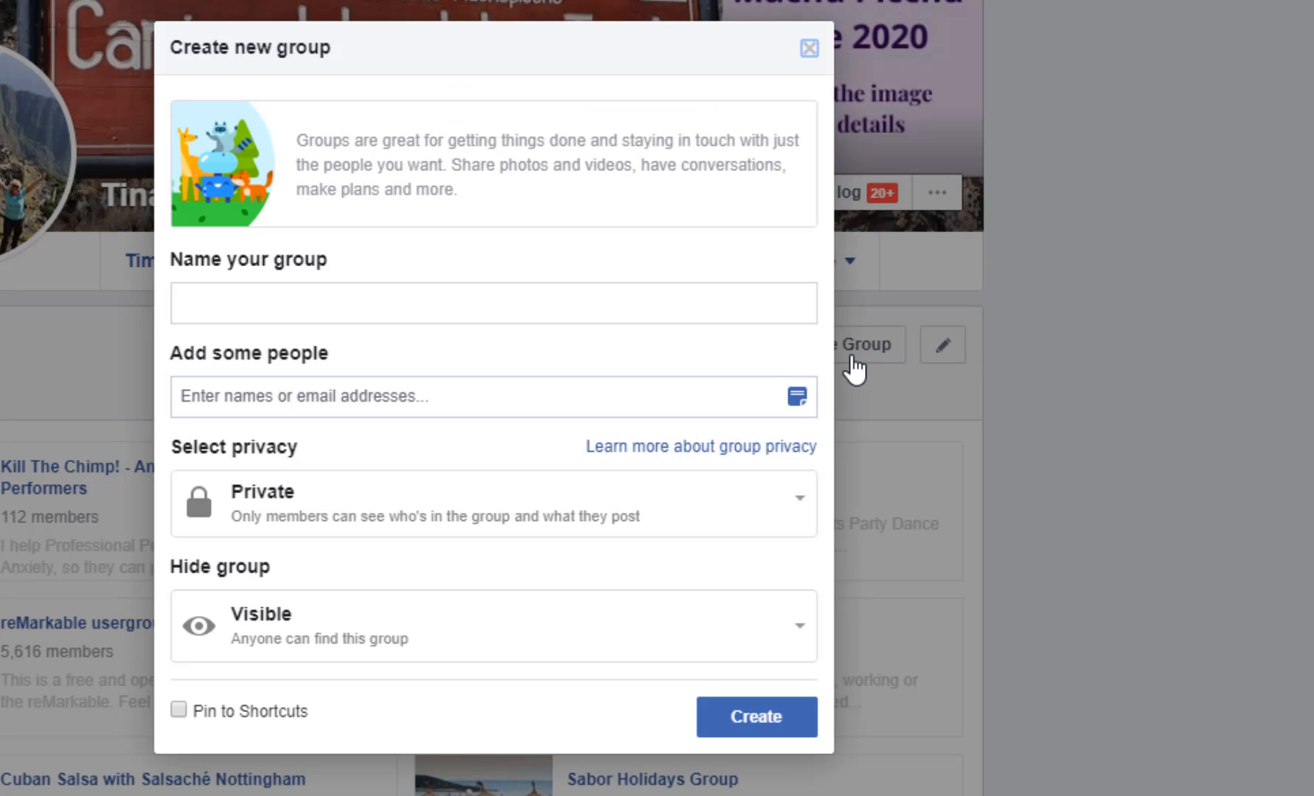
{"action": "left_click", "coordinate": [282, 314]}
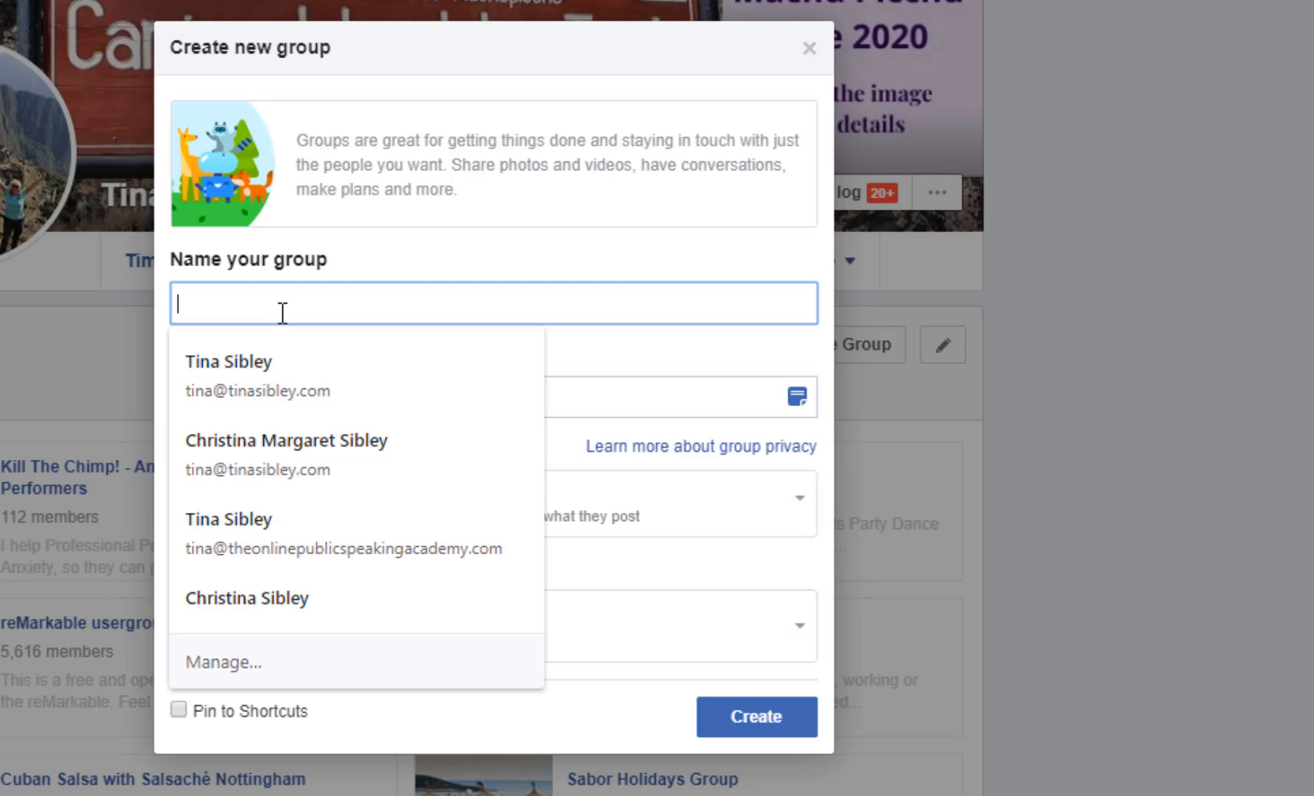
{"action": "type", "text": "Marketing Funnels for Coaches - Tech & Automation Made Easy"}
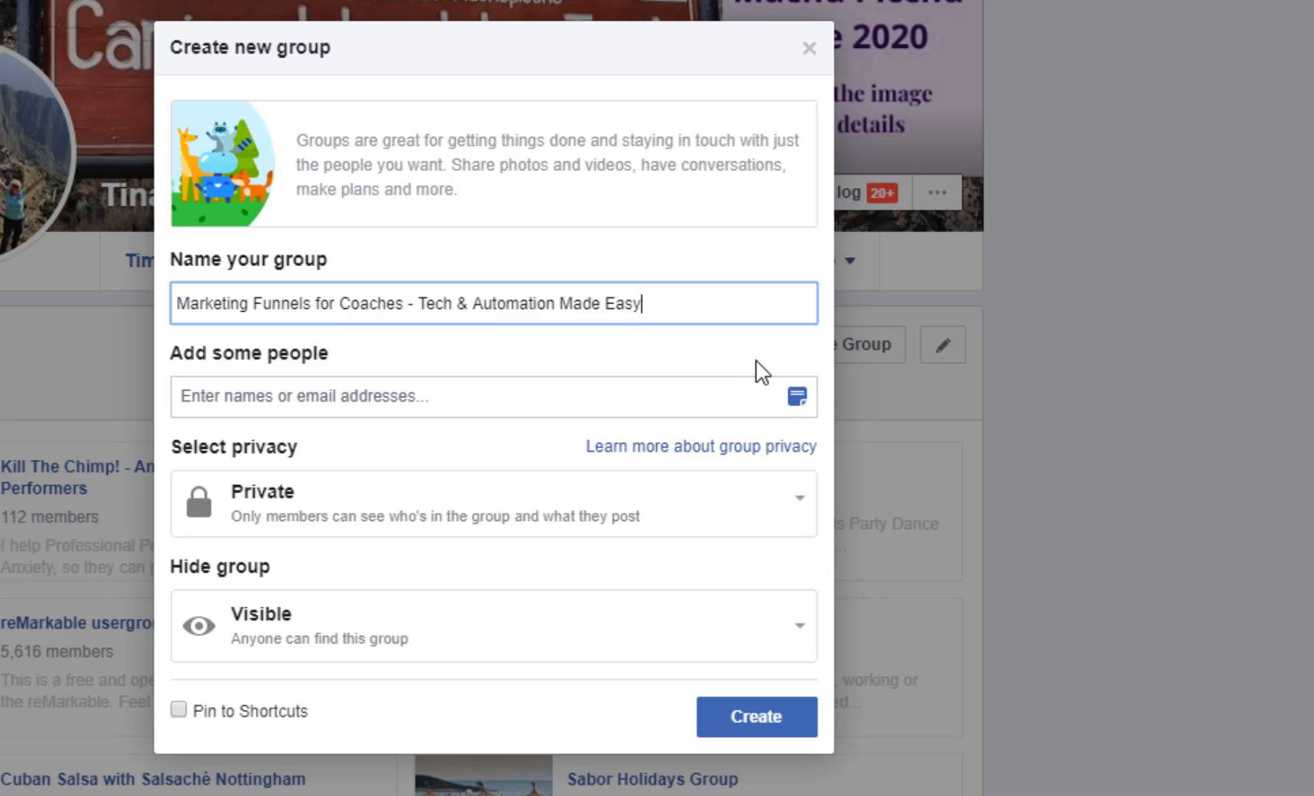
Add one friend by name to the new group's people.
{"action": "left_click", "coordinate": [713, 403]}
{"action": "type", "text": "De"}
{"action": "key", "text": "Return"}
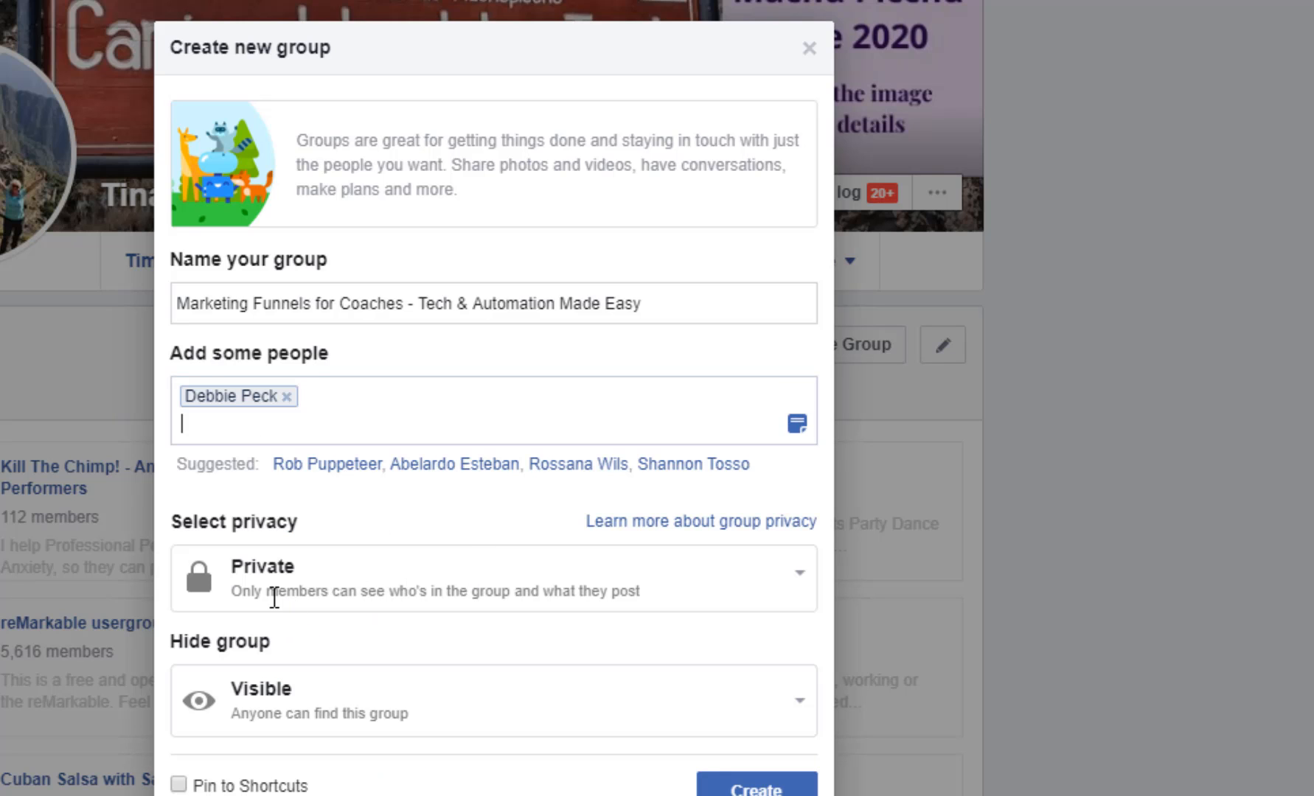
Create the group with privacy Private, visibility Visible and Pin to Shortcuts enabled.
{"action": "left_click", "coordinate": [802, 579]}
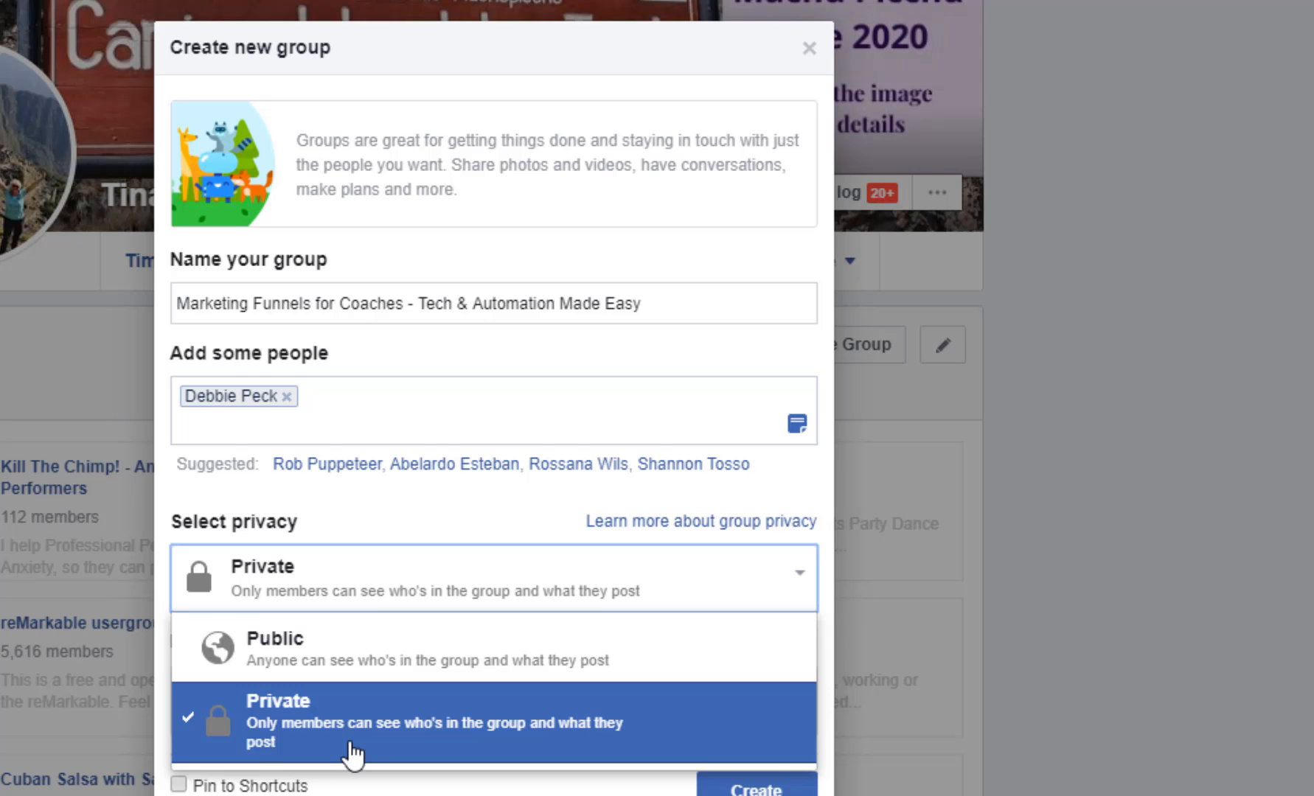
{"action": "left_click", "coordinate": [357, 753]}
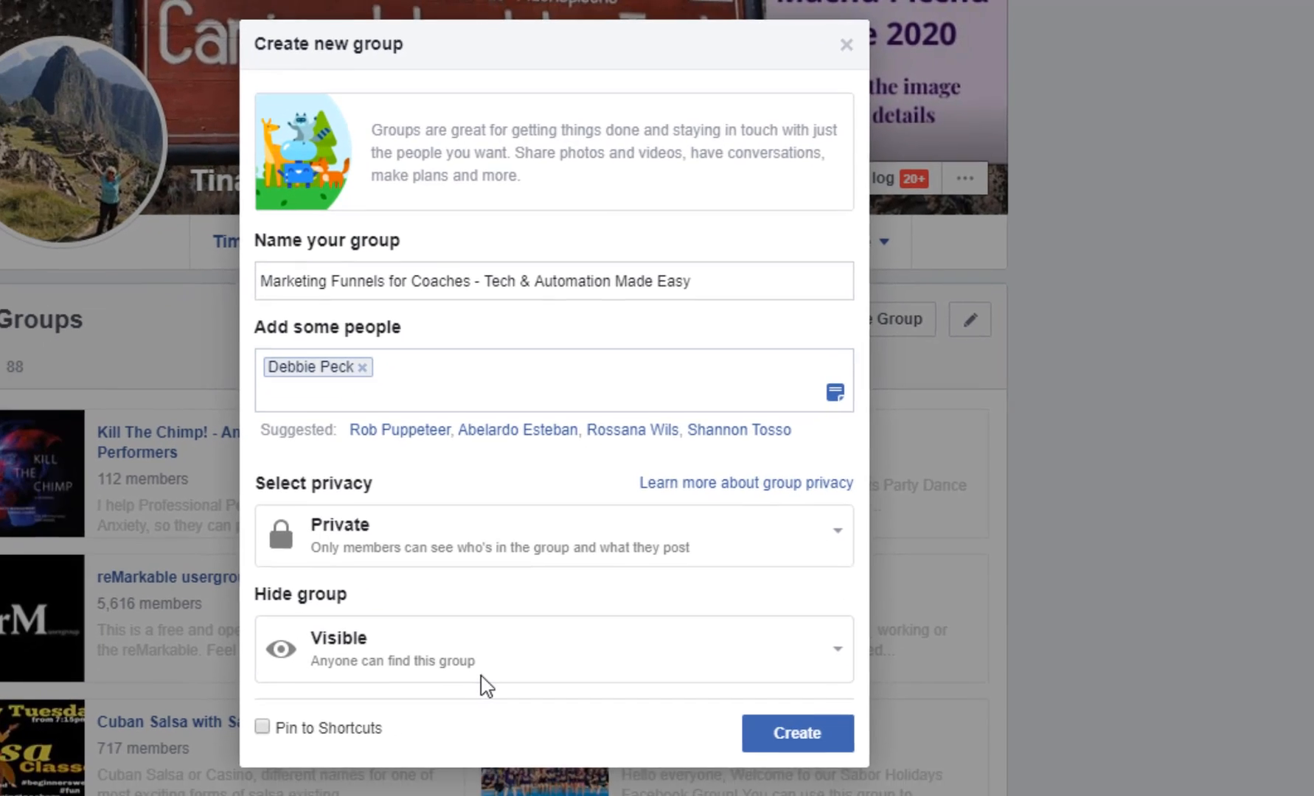
{"action": "left_click", "coordinate": [805, 708]}
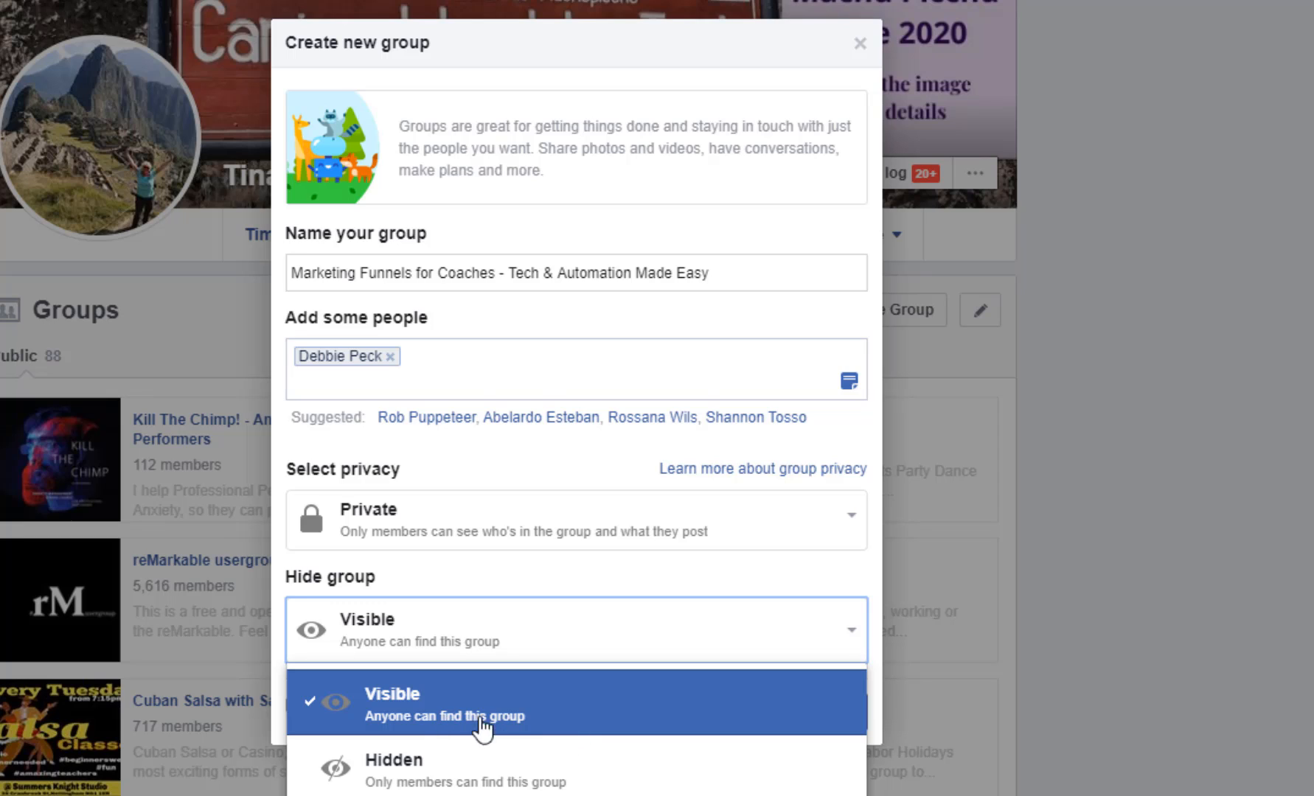
{"action": "left_click", "coordinate": [534, 721]}
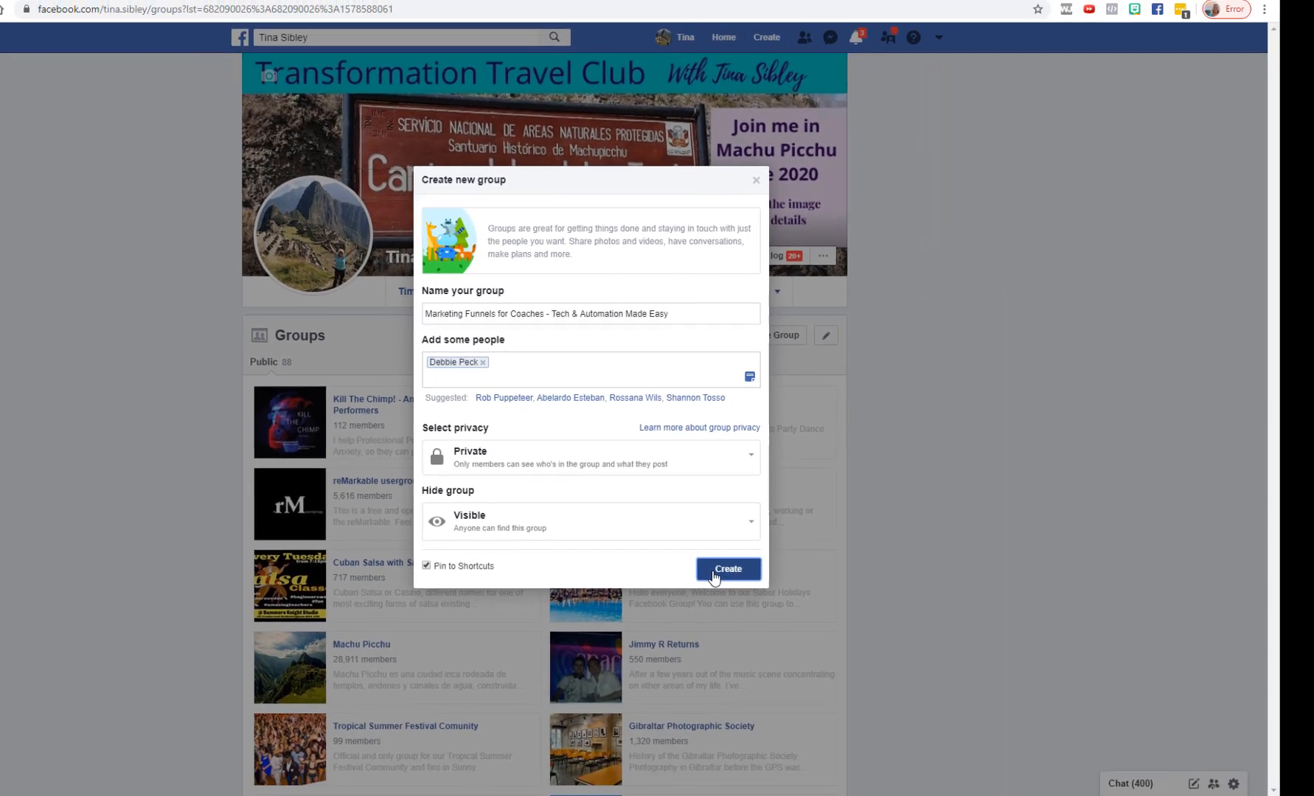
{"action": "left_click", "coordinate": [788, 719]}
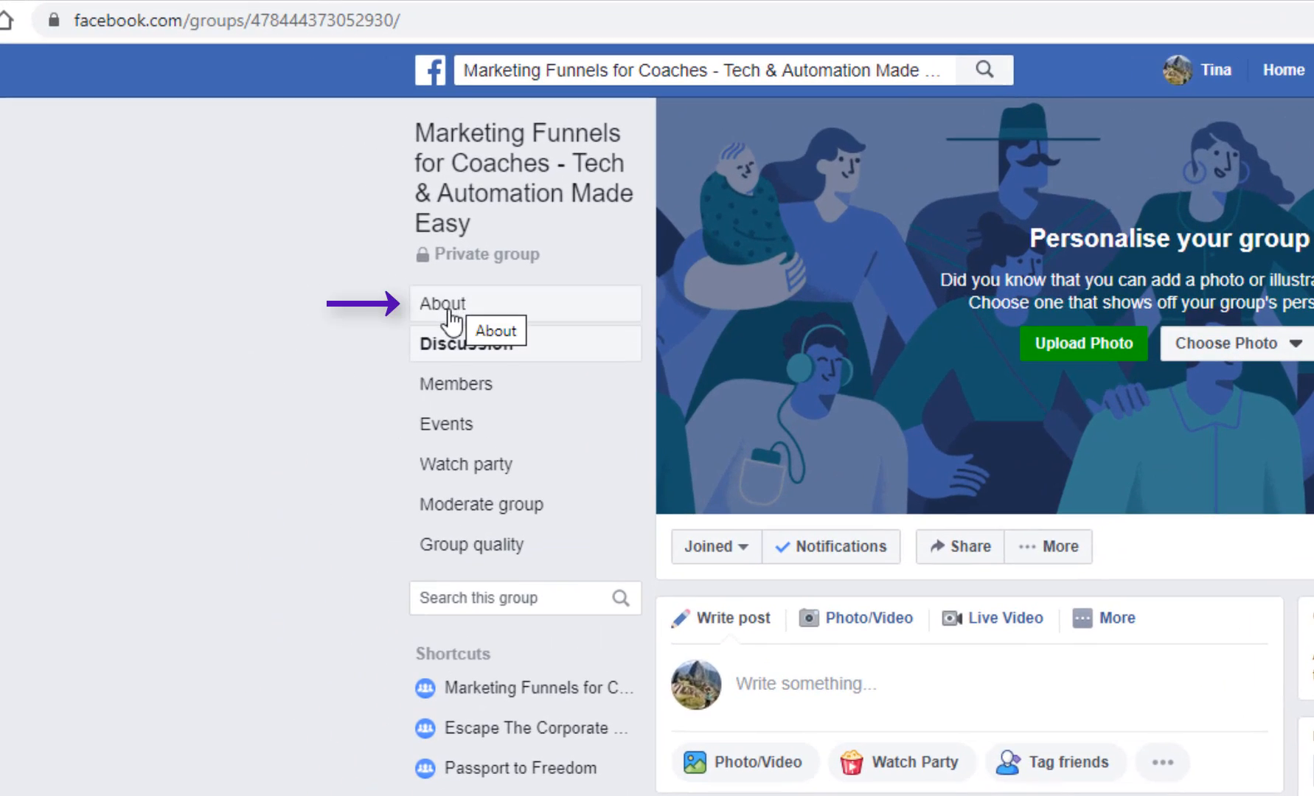
Add the group description "A group for coaches and consultants to learn about Marketing Funnels. We cover all the tech and automation and make it easy.".
{"action": "left_click", "coordinate": [471, 307]}
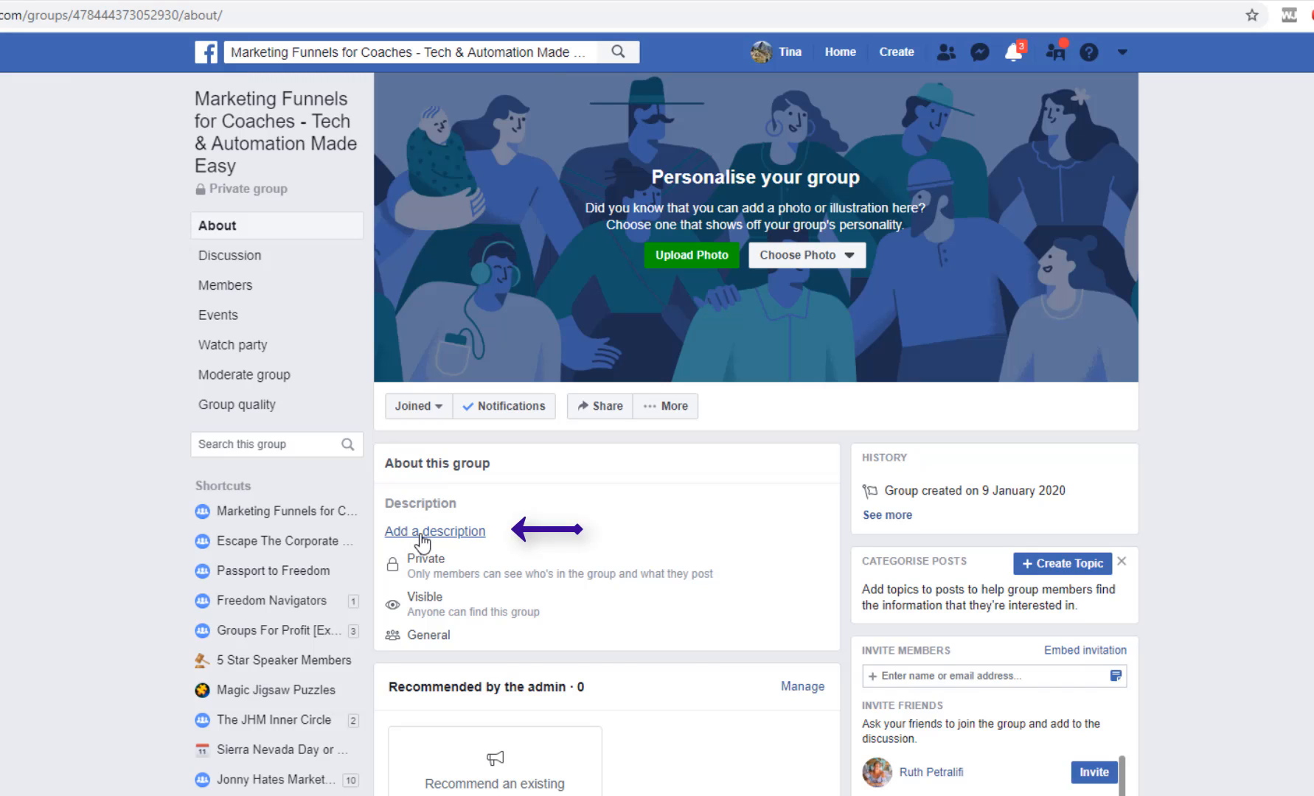
{"action": "left_click", "coordinate": [420, 532]}
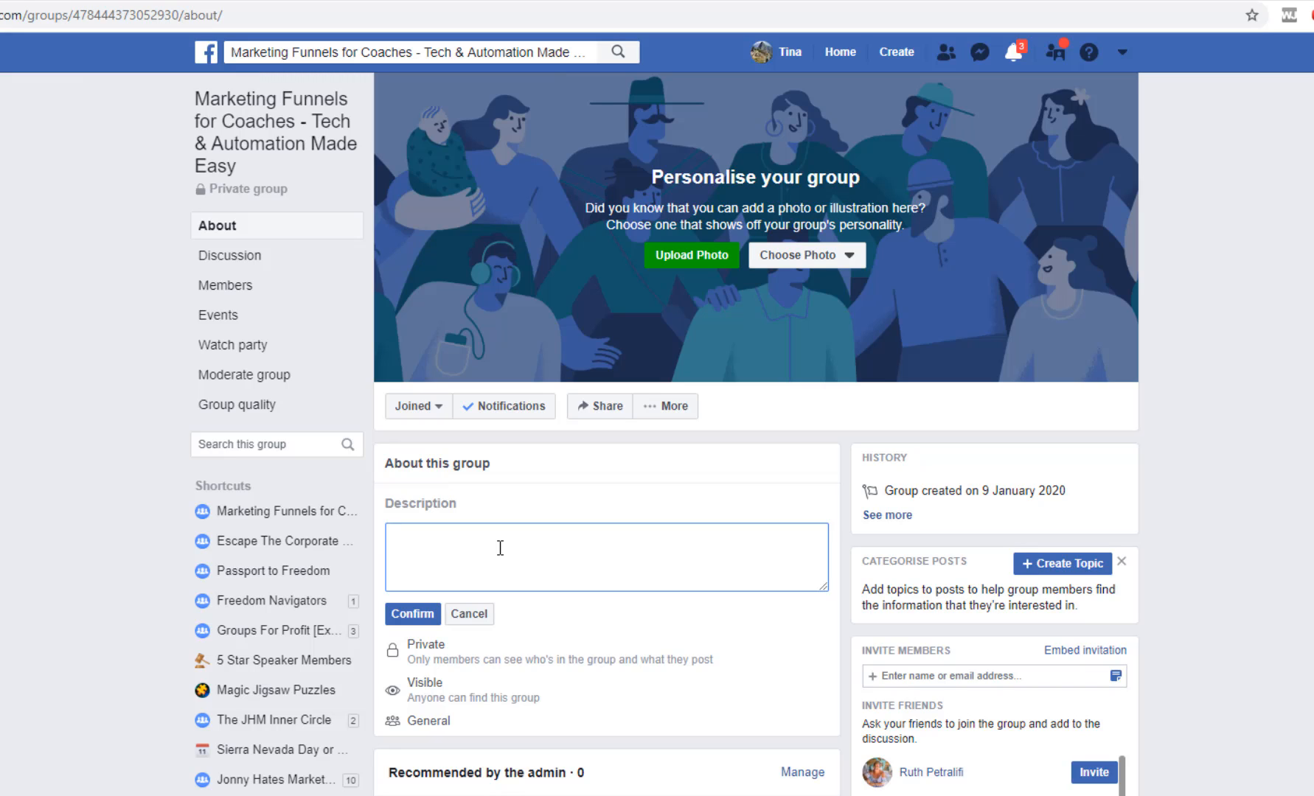
{"action": "type", "text": "A group for coaches and consultants to learn about Marketing Funnels."}
{"action": "key", "text": "Return"}
{"action": "key", "text": "Return"}
{"action": "type", "text": "We cover all the tech and automation and make it easy."}
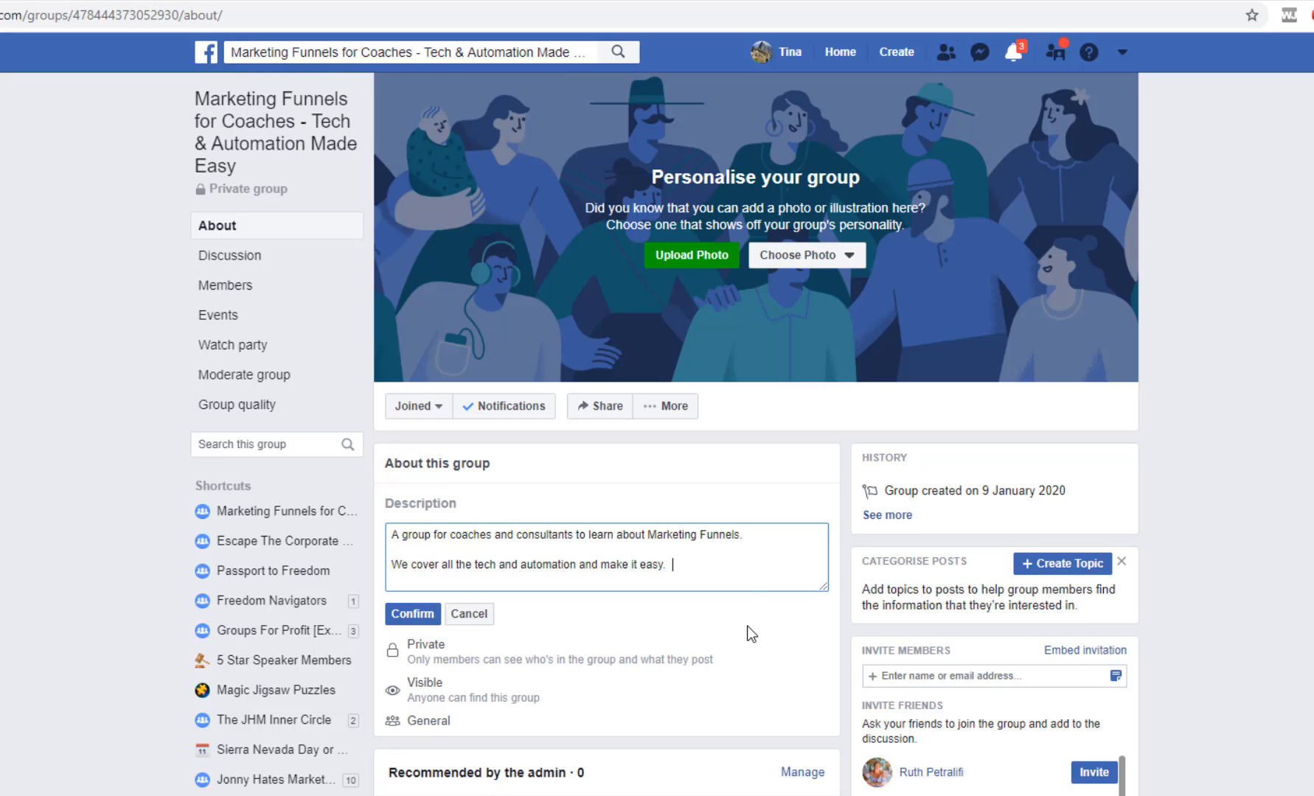
{"action": "left_click", "coordinate": [412, 614]}
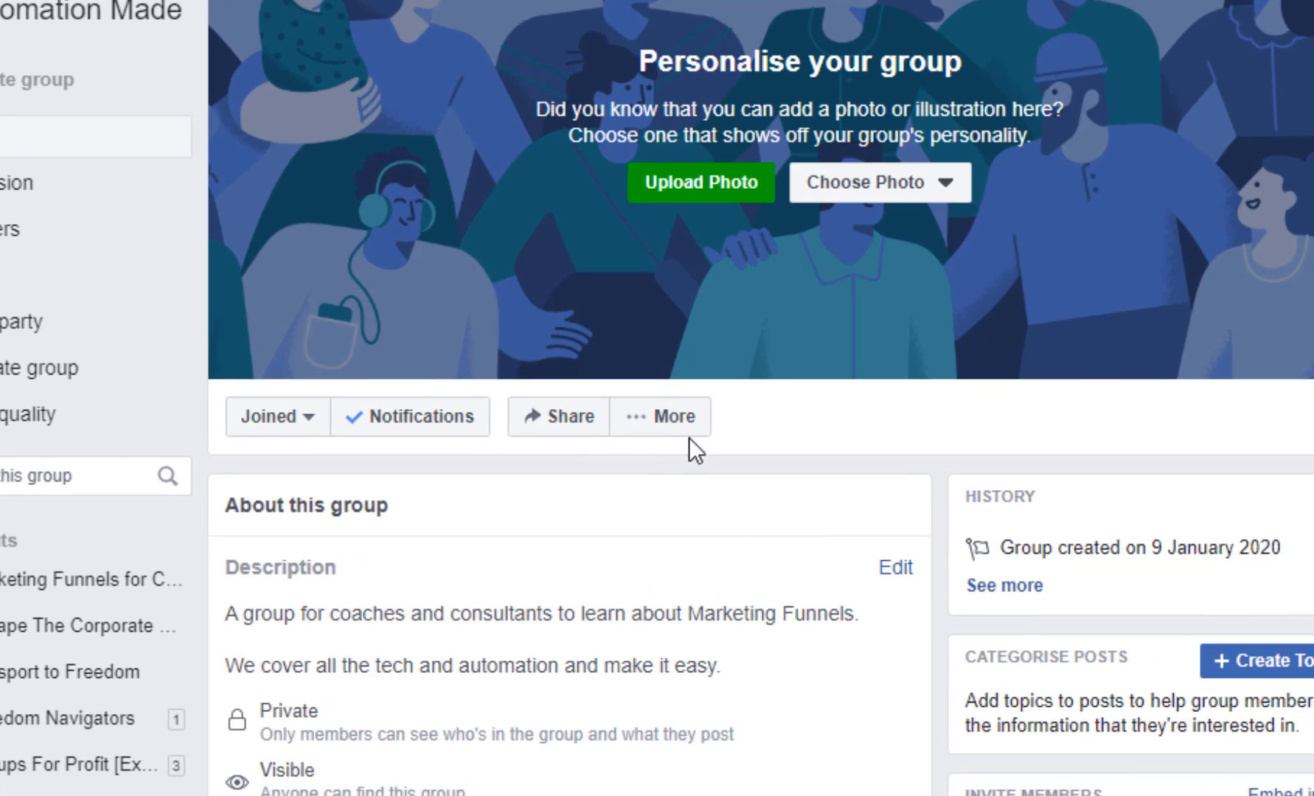
Open the group's settings for editing and change the group type to Social learning.
{"action": "left_click", "coordinate": [692, 431]}
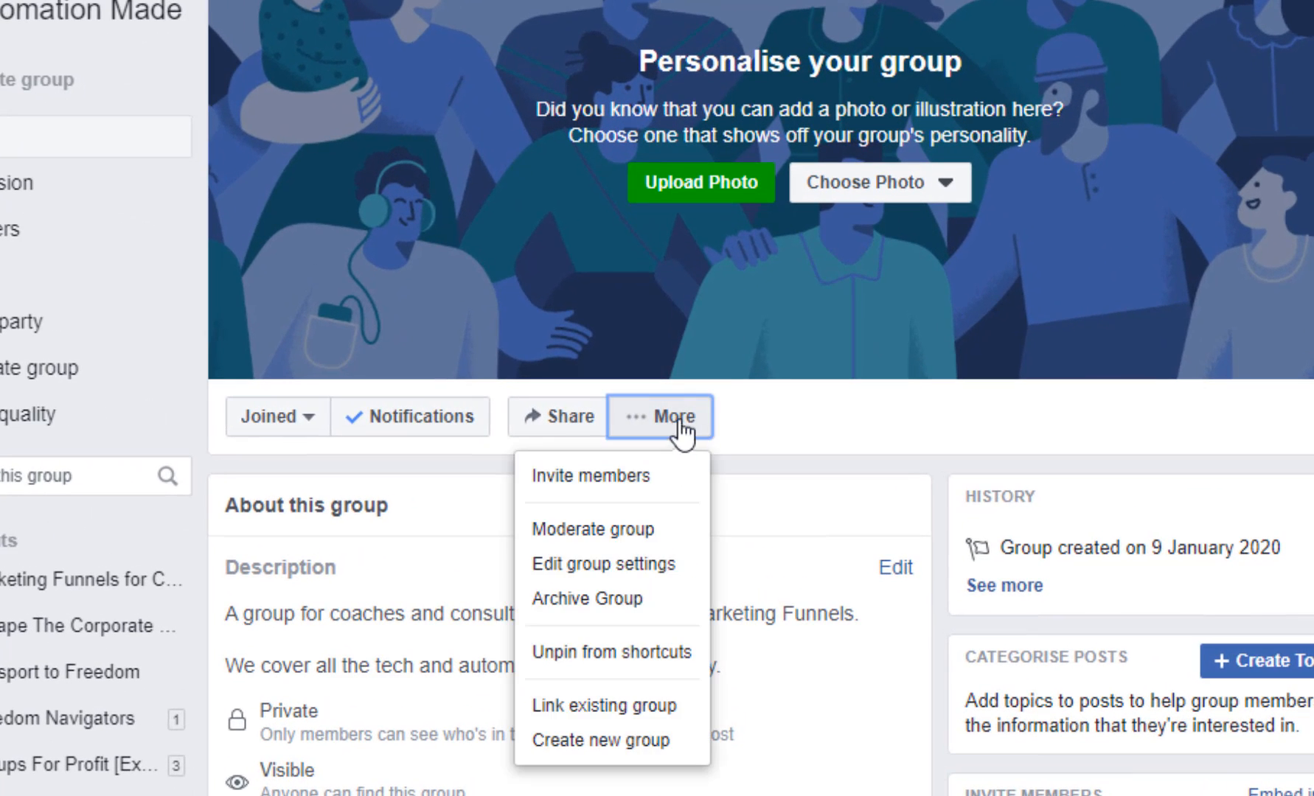
{"action": "left_click", "coordinate": [631, 569]}
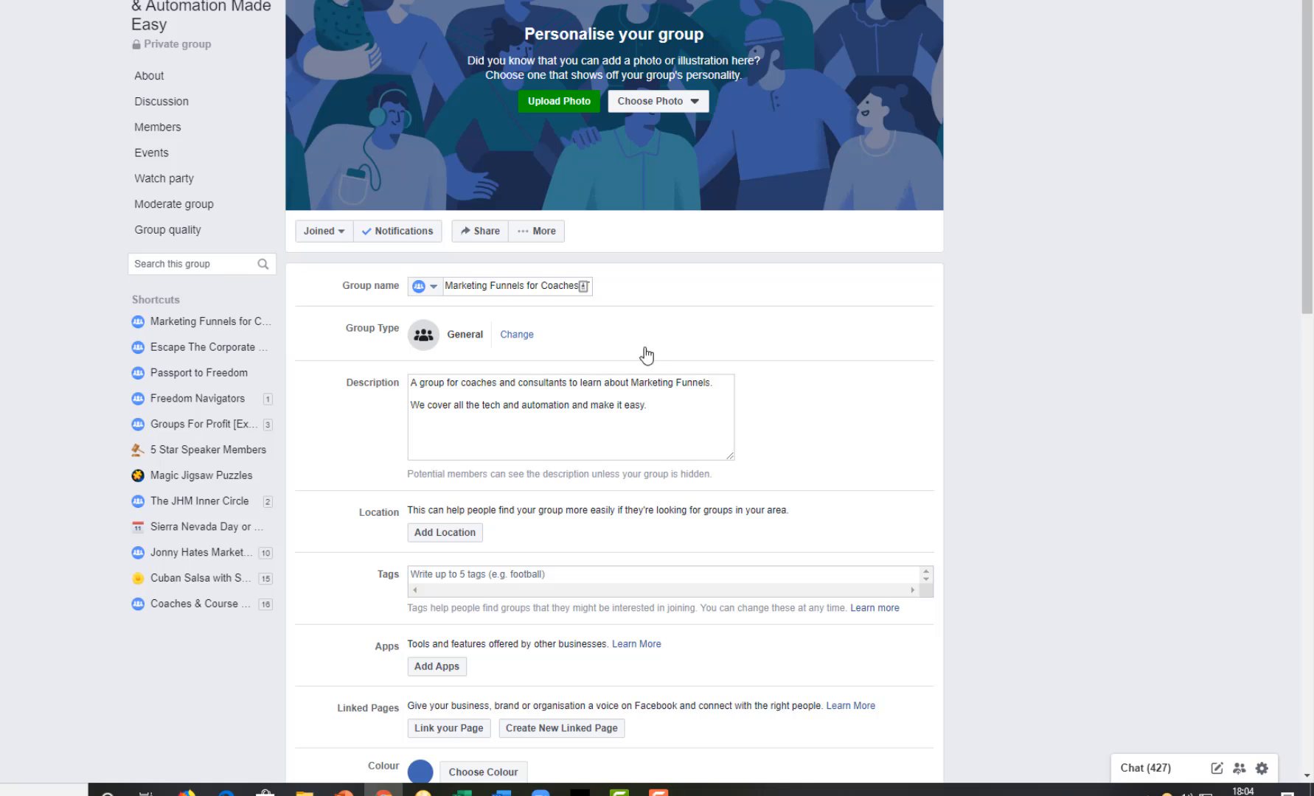
{"action": "scroll", "coordinate": [646, 356], "scroll_direction": "down", "scroll_amount": 2}
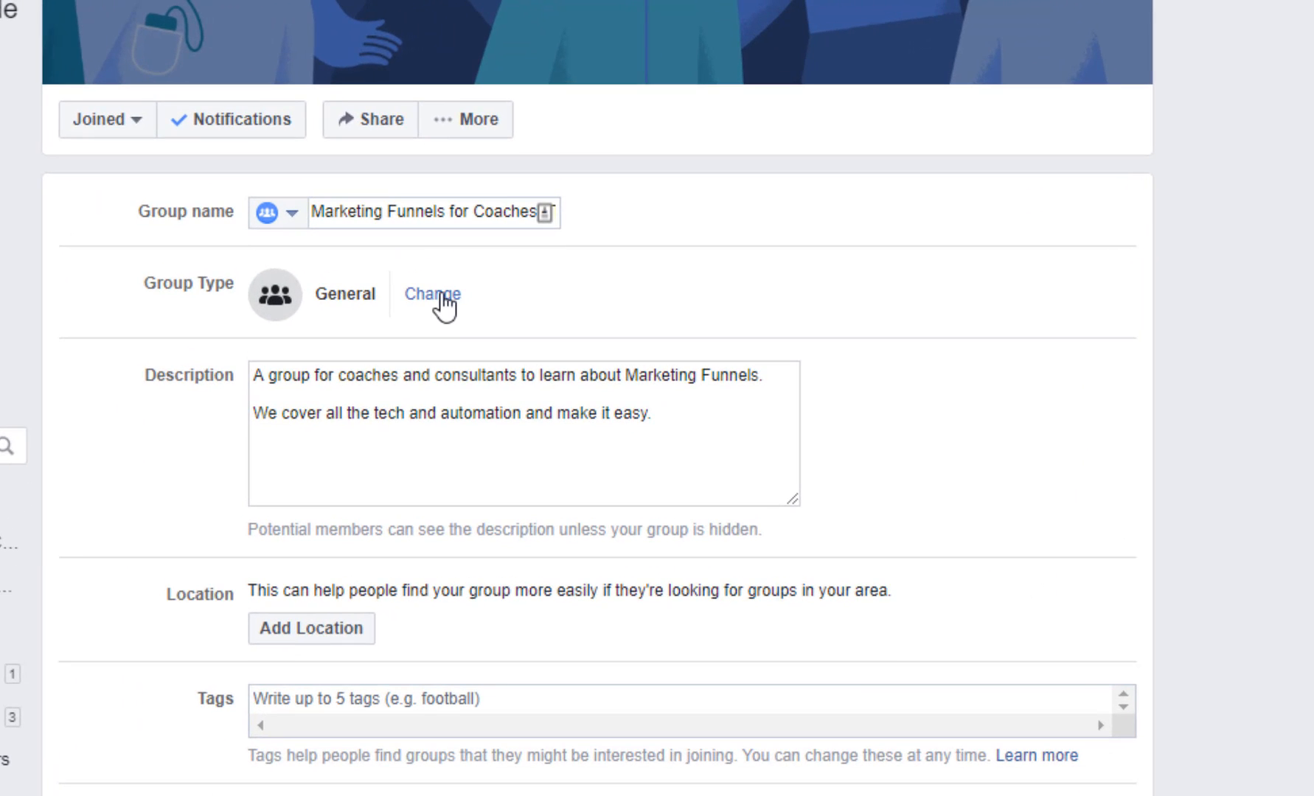
{"action": "left_click", "coordinate": [442, 295]}
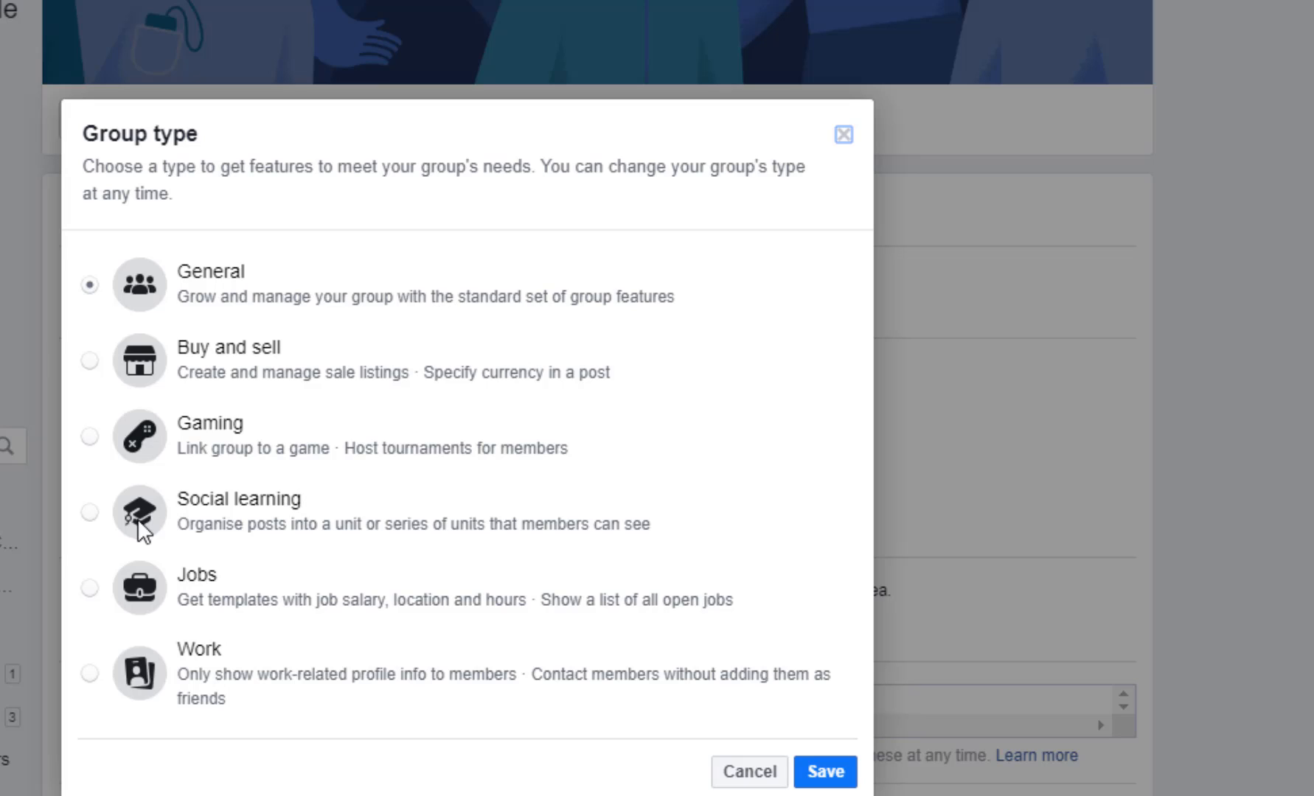
{"action": "left_click", "coordinate": [89, 512]}
{"action": "left_click", "coordinate": [826, 773]}
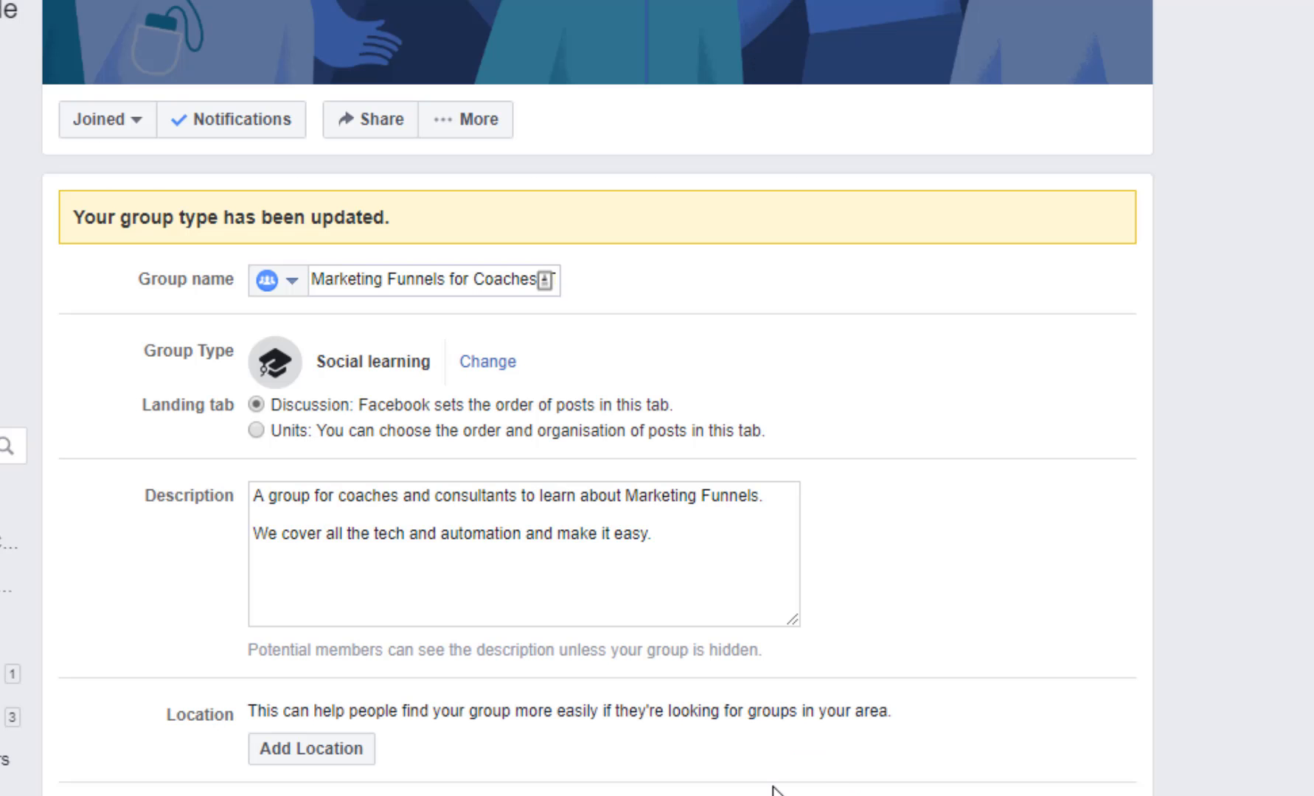
Try to find a group tag matching "coaches" among the suggestions and clear the entry.
{"action": "scroll", "coordinate": [138, 566], "scroll_direction": "down", "scroll_amount": 4}
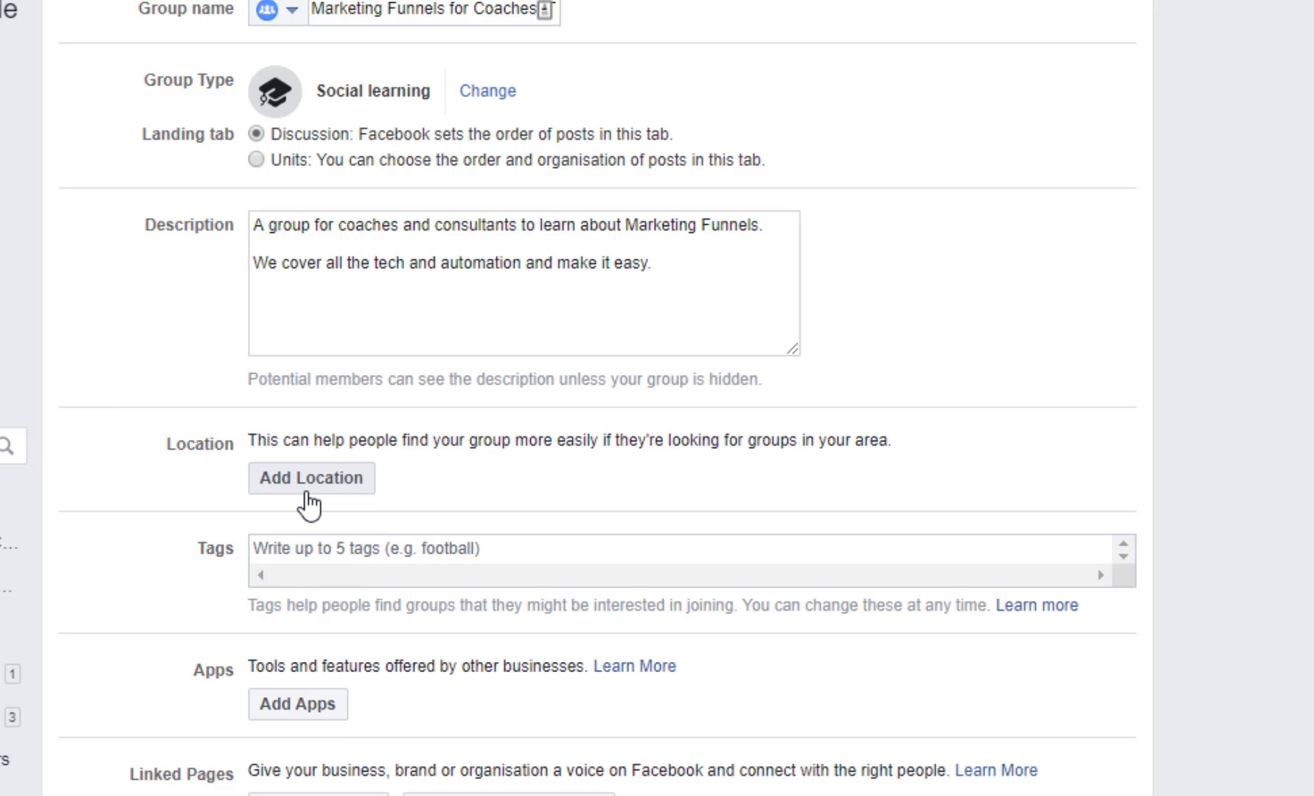
{"action": "left_click", "coordinate": [313, 549]}
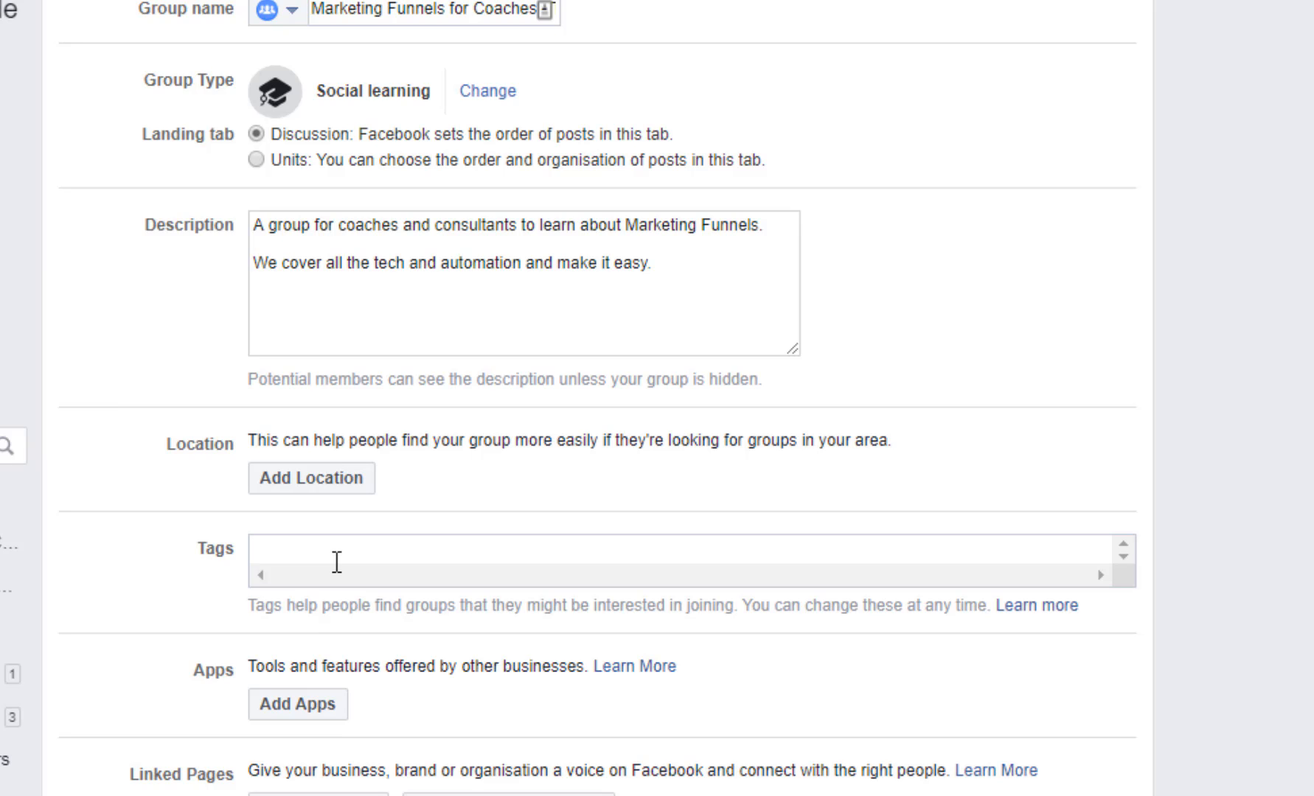
{"action": "type", "text": "coaches"}
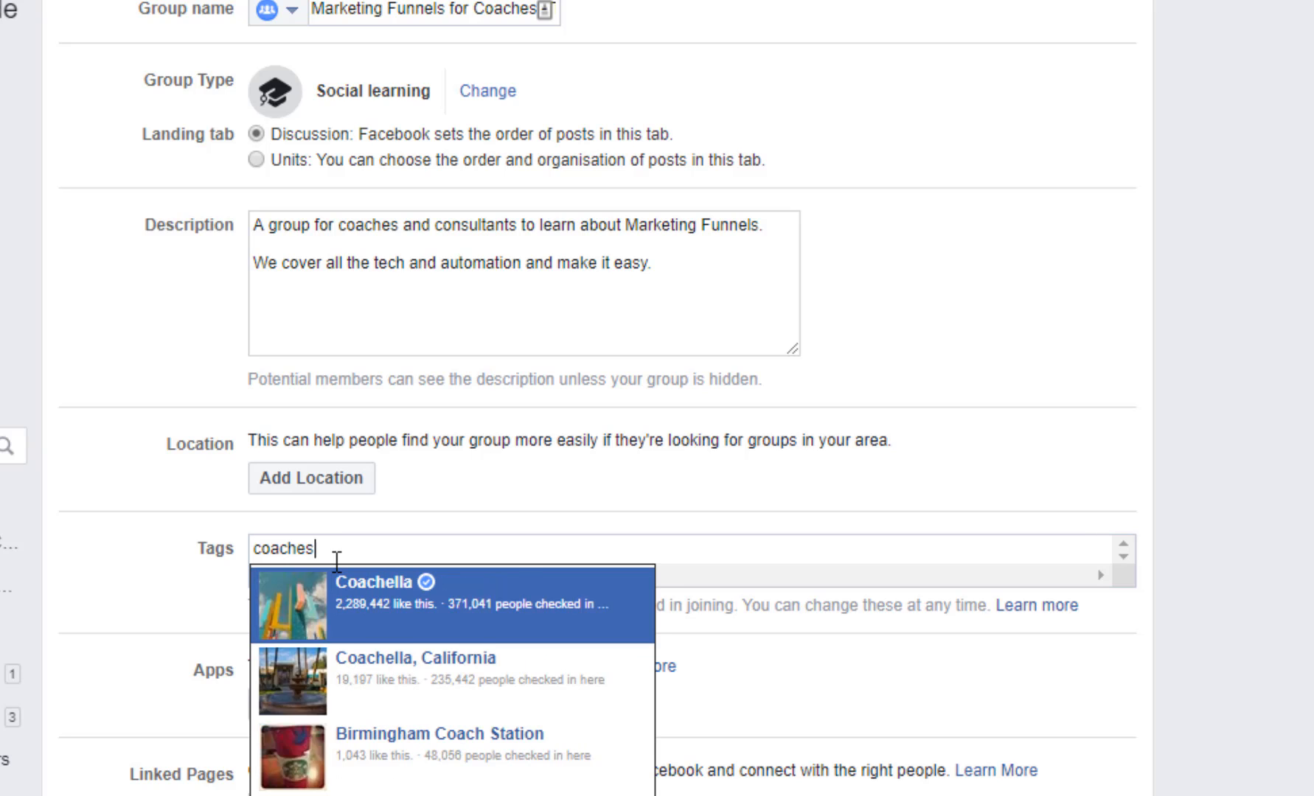
{"action": "scroll", "coordinate": [484, 697], "scroll_direction": "down", "scroll_amount": 8}
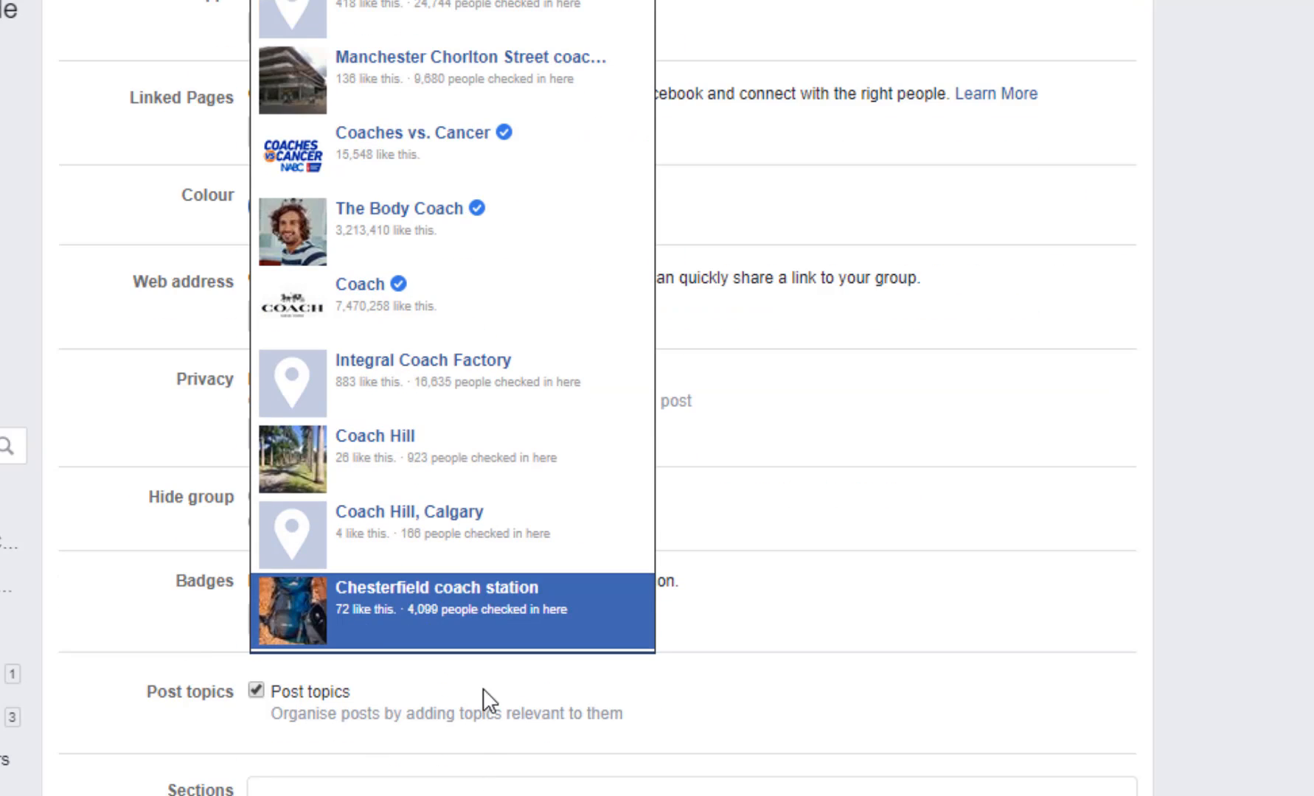
{"action": "scroll", "coordinate": [463, 590], "scroll_direction": "up", "scroll_amount": 6}
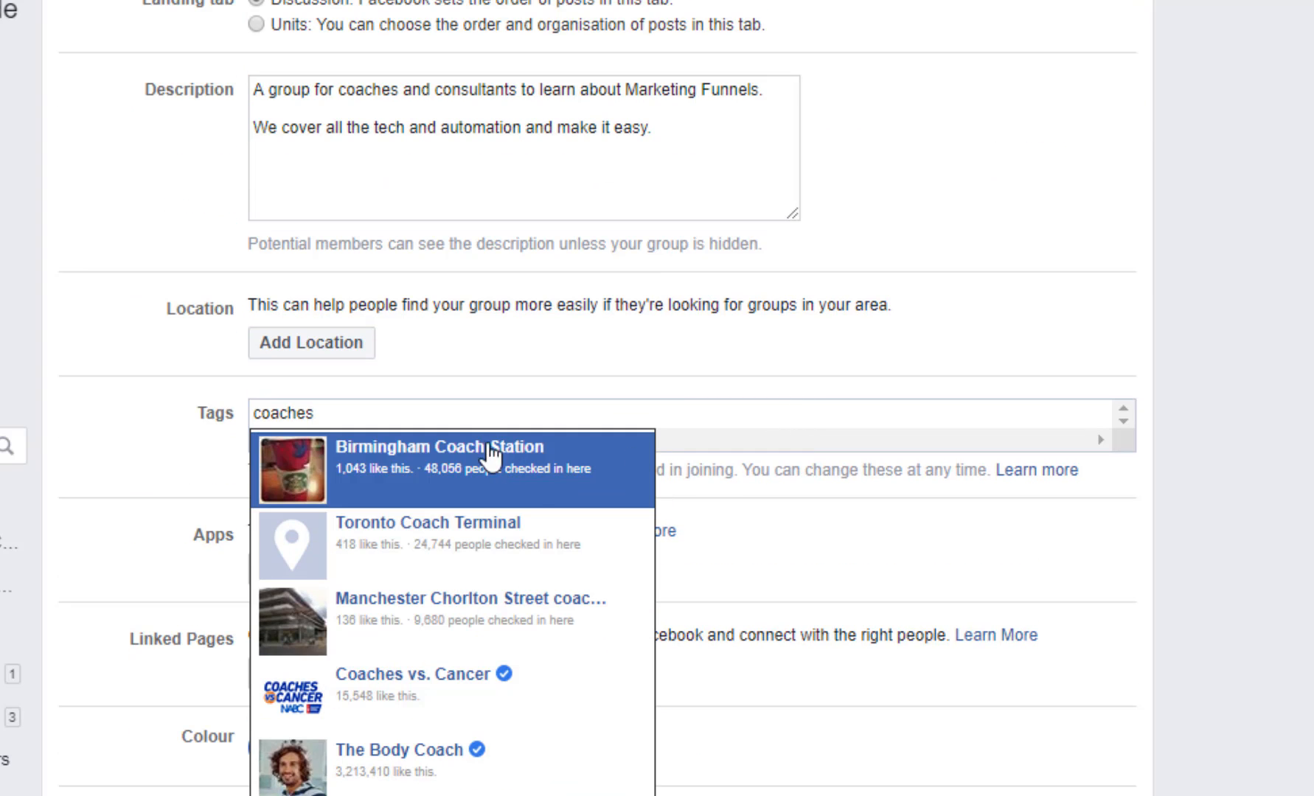
{"action": "key", "text": "ctrl+a"}
{"action": "key", "text": "BackSpace"}
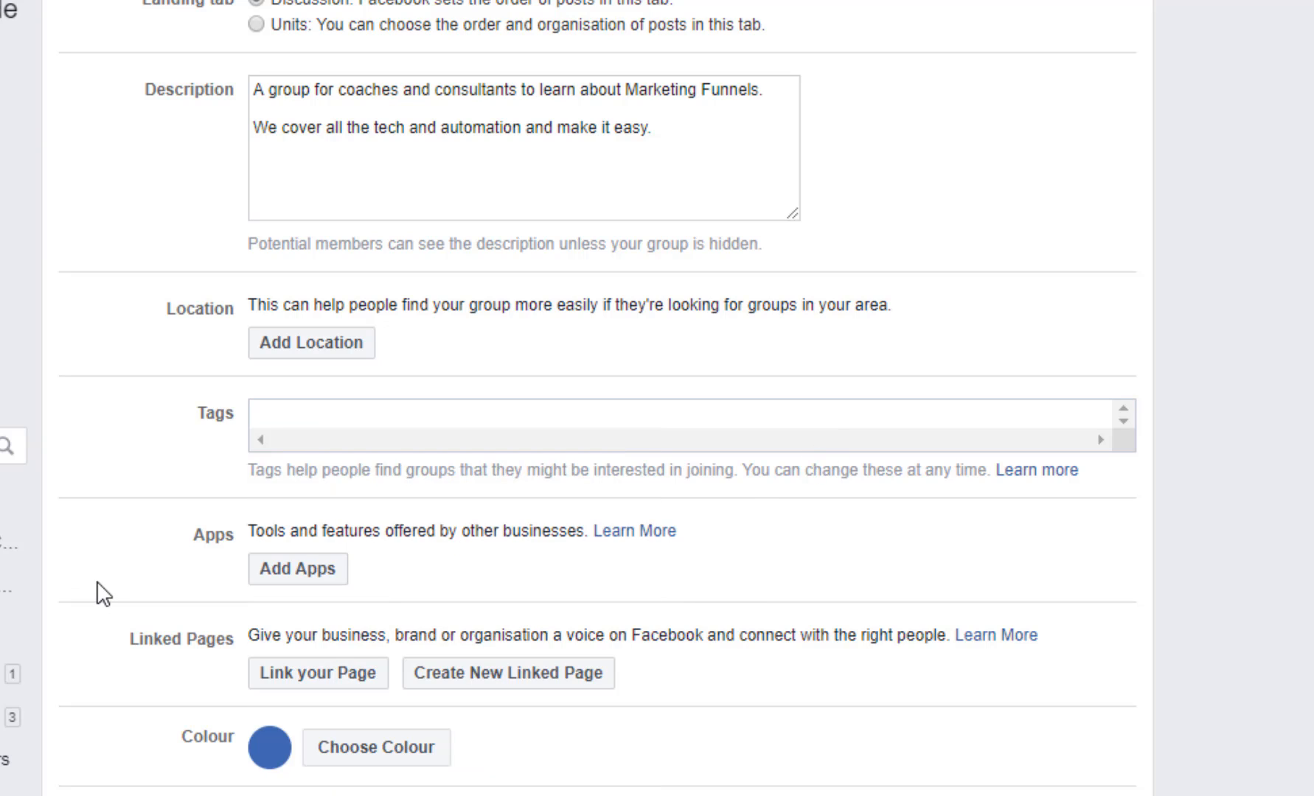
Change the group's colour to the bright light blue swatch and apply it.
{"action": "scroll", "coordinate": [104, 594], "scroll_direction": "down", "scroll_amount": 2}
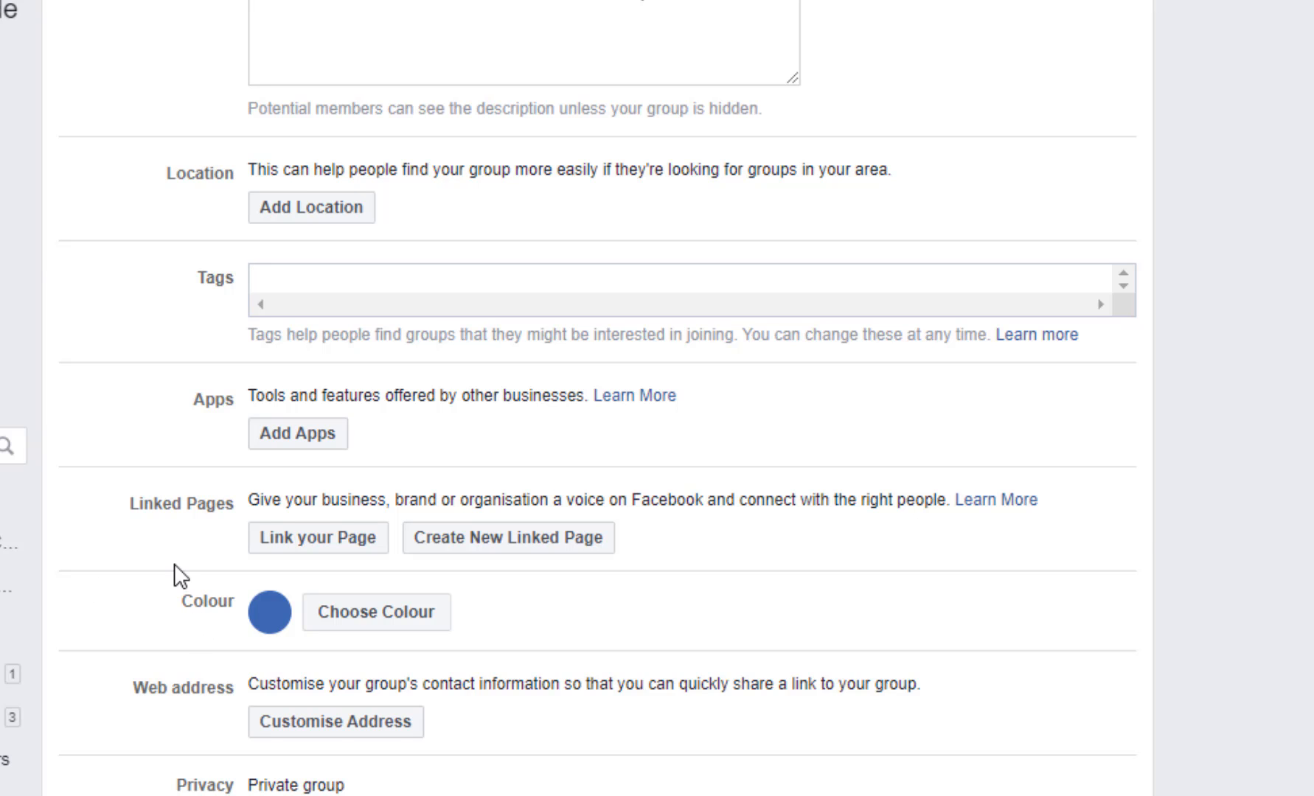
{"action": "scroll", "coordinate": [181, 576], "scroll_direction": "down", "scroll_amount": 2}
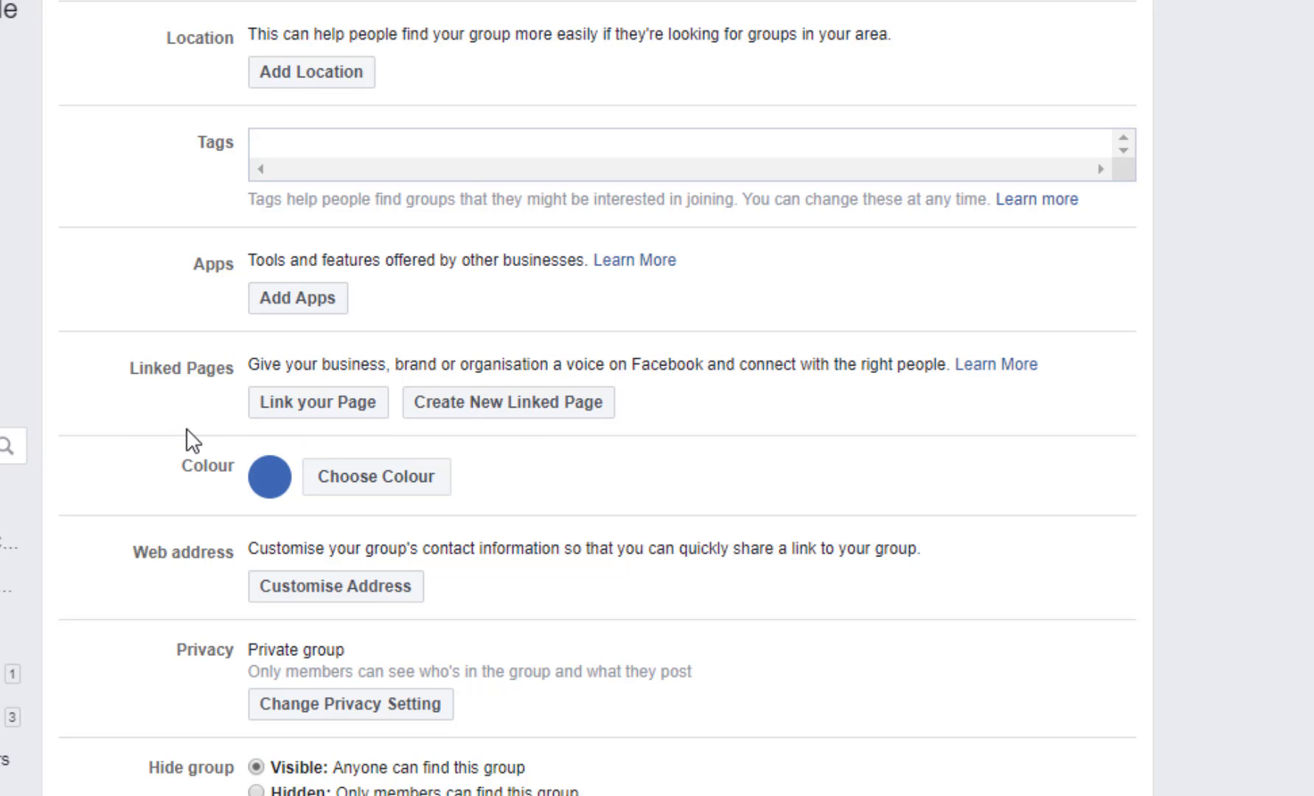
{"action": "scroll", "coordinate": [186, 441], "scroll_direction": "down", "scroll_amount": 2}
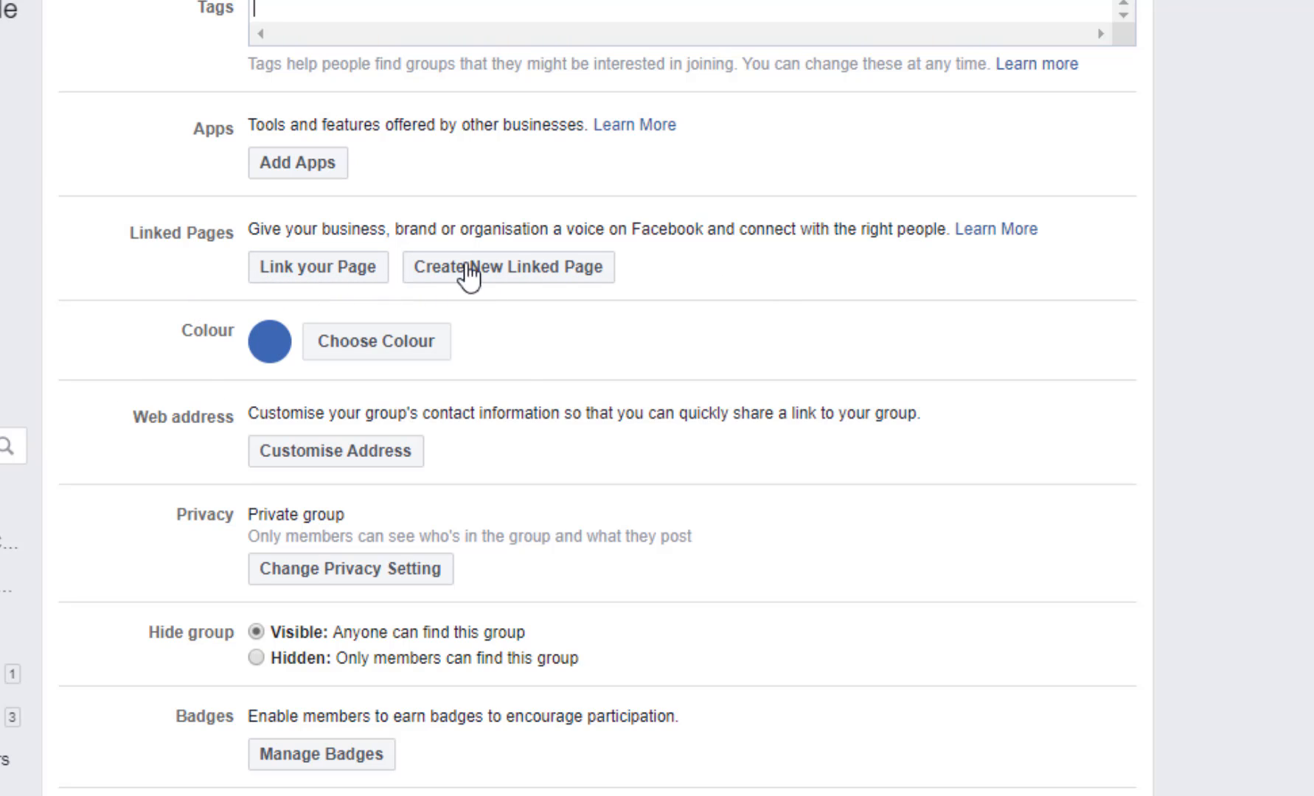
{"action": "left_click", "coordinate": [267, 354]}
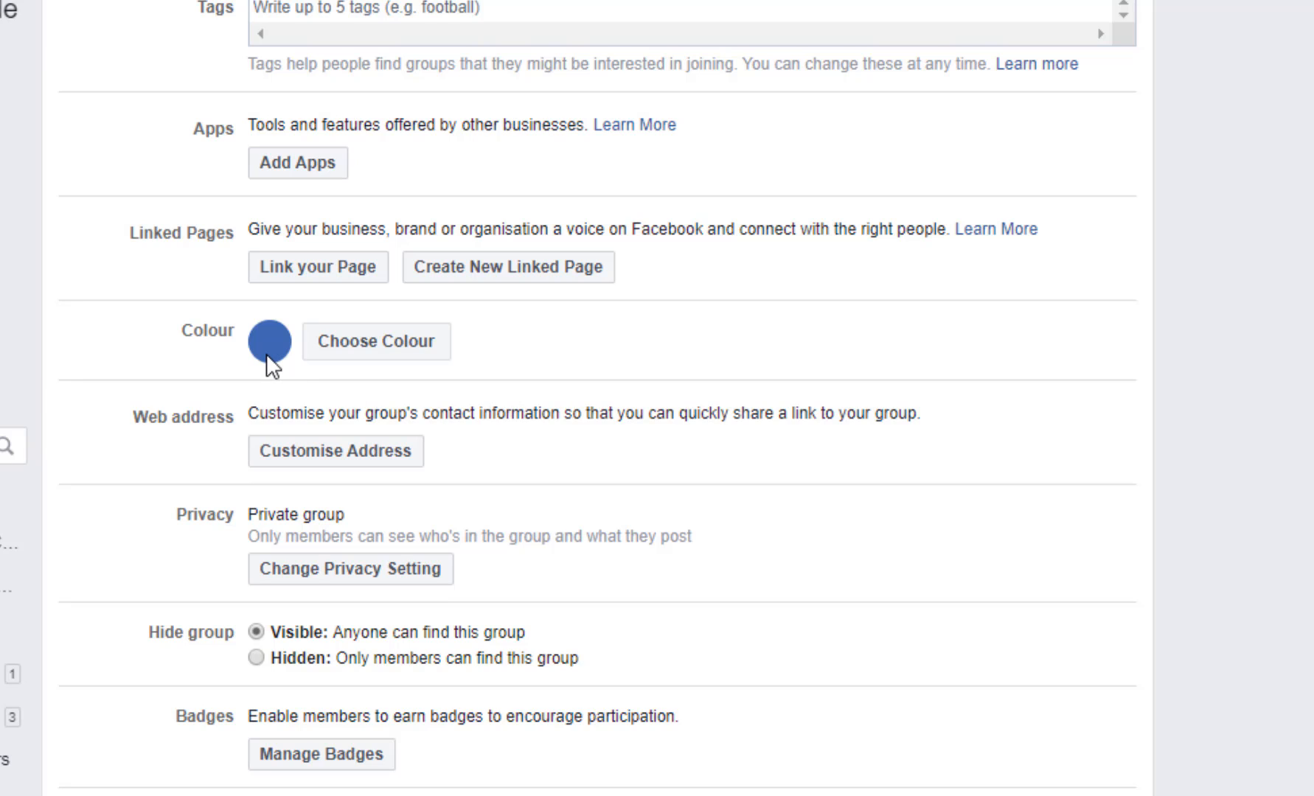
{"action": "left_click", "coordinate": [343, 356]}
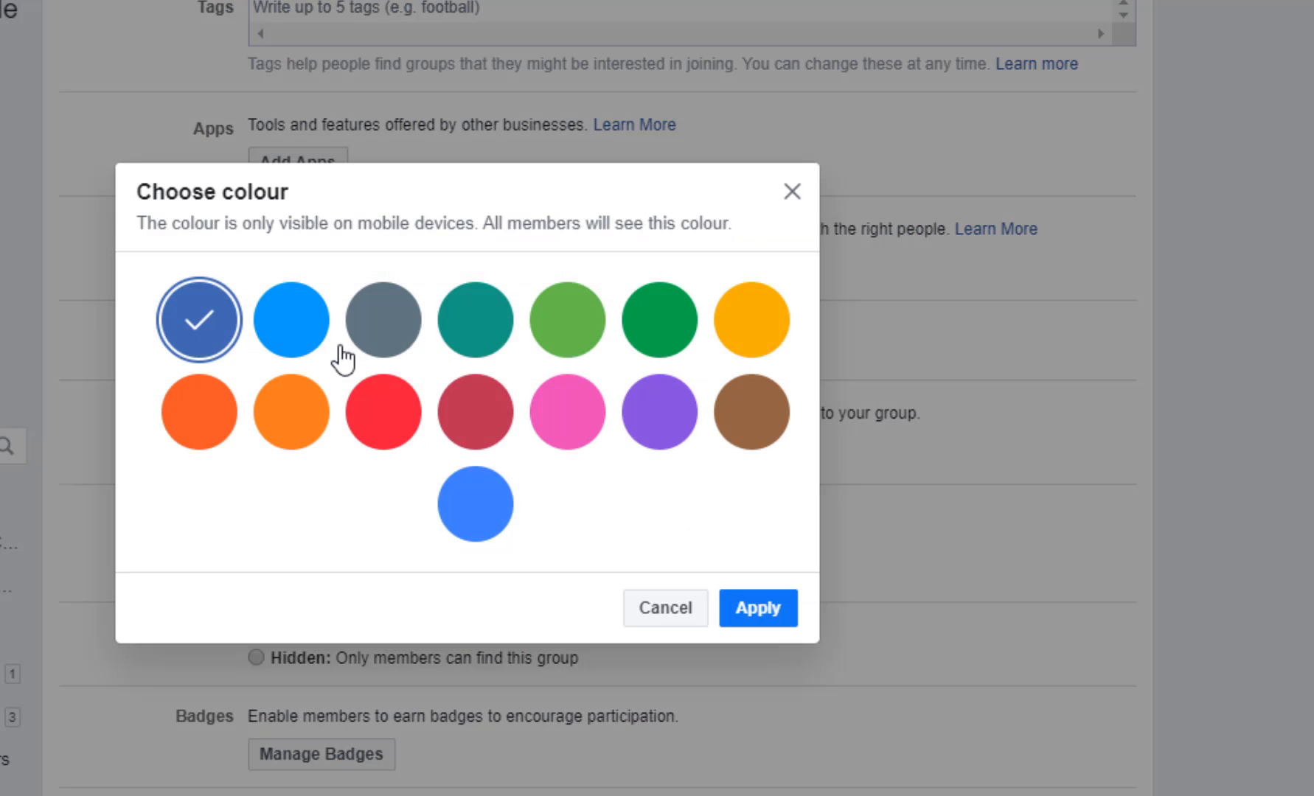
{"action": "left_click", "coordinate": [292, 343]}
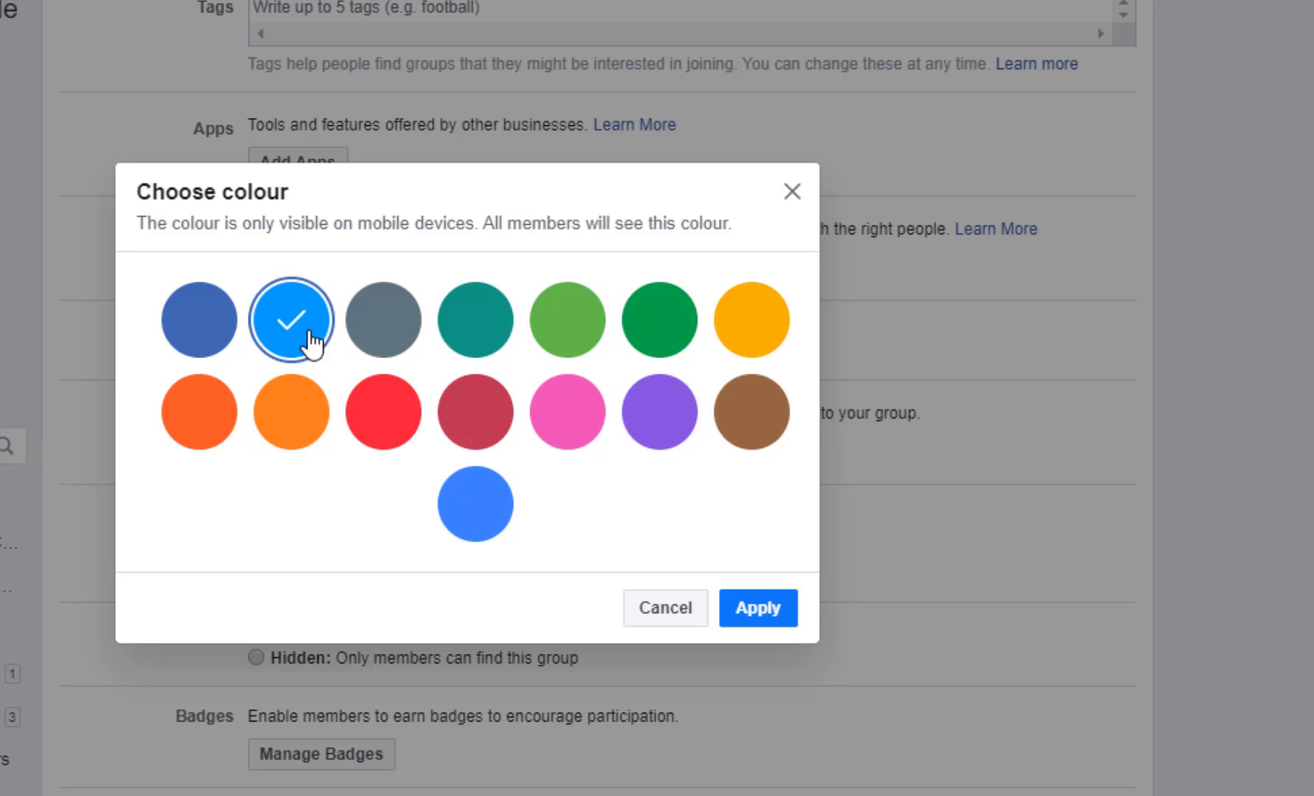
{"action": "left_click", "coordinate": [746, 625]}
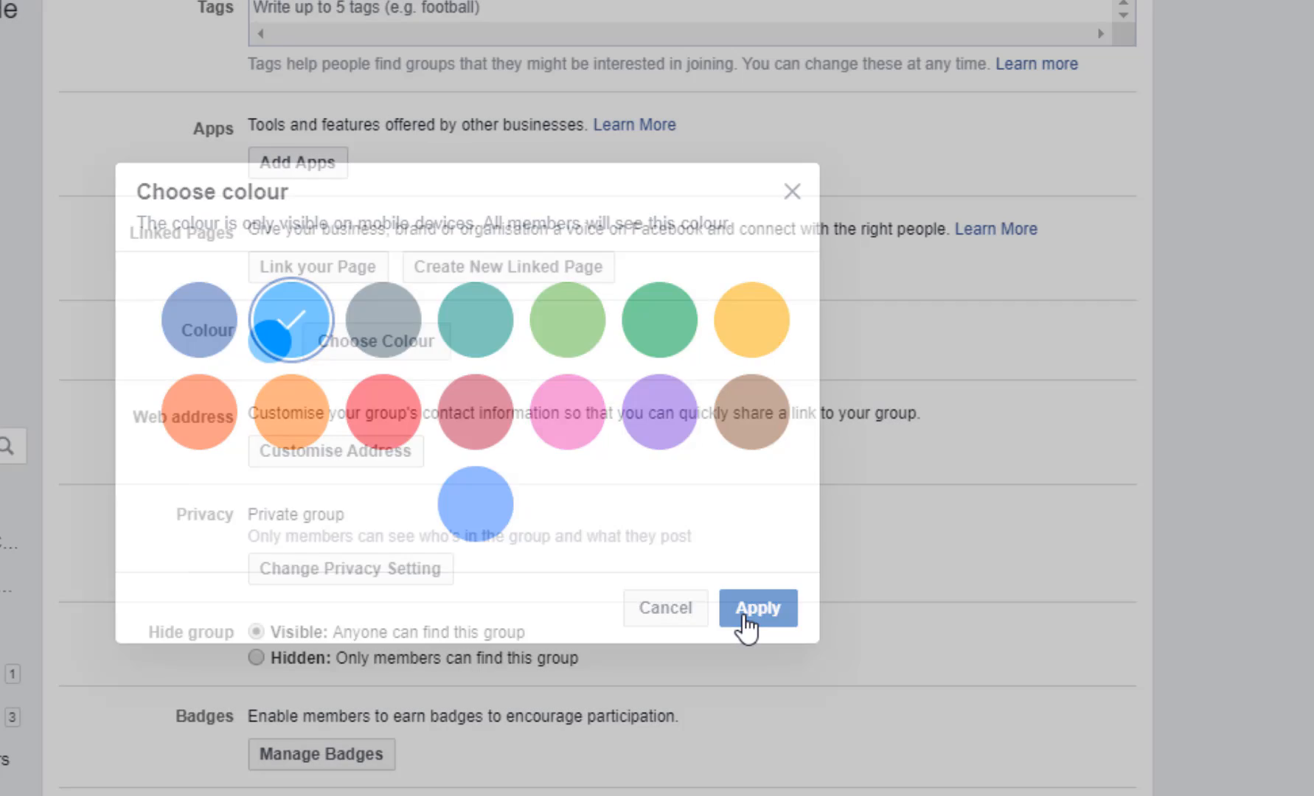
Customise the group's web address with the alias "MarketingFunnelsForCoaches".
{"action": "scroll", "coordinate": [228, 487], "scroll_direction": "down", "scroll_amount": 2}
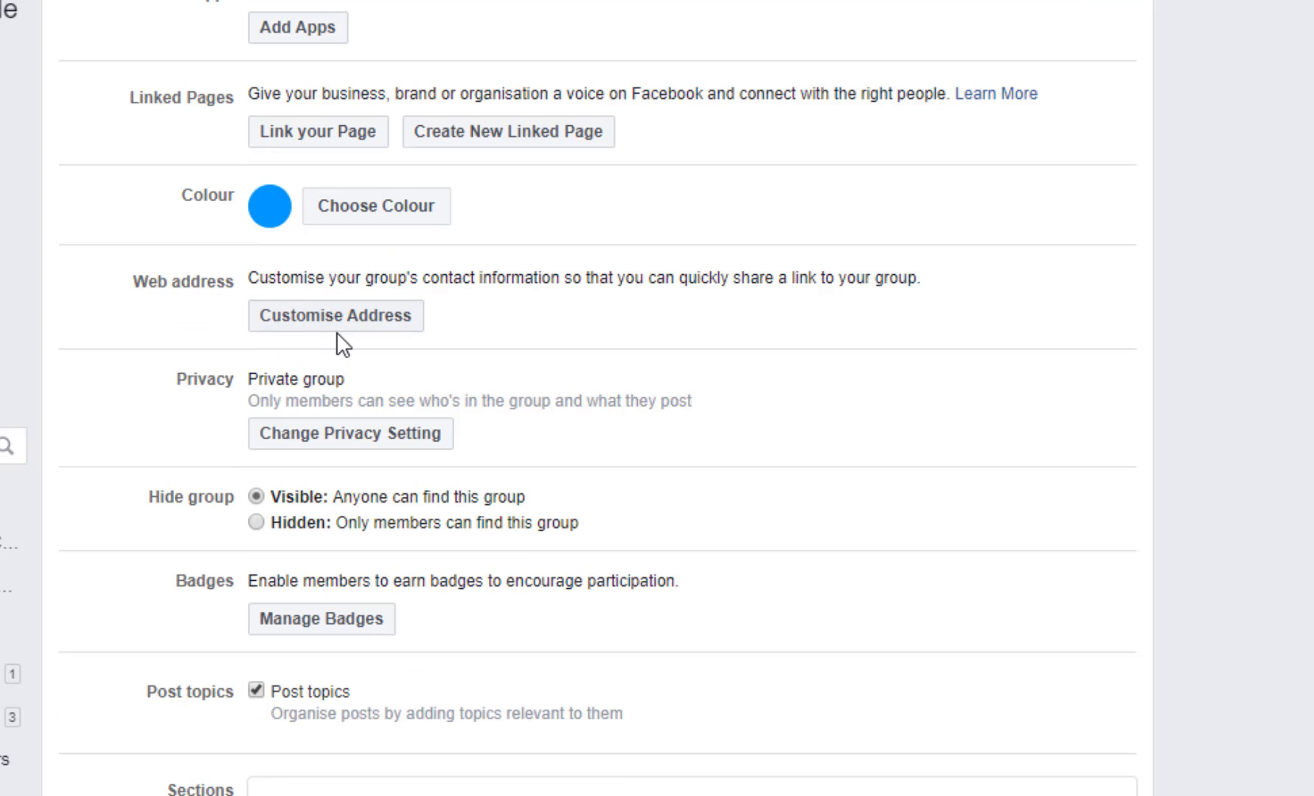
{"action": "left_click", "coordinate": [290, 321]}
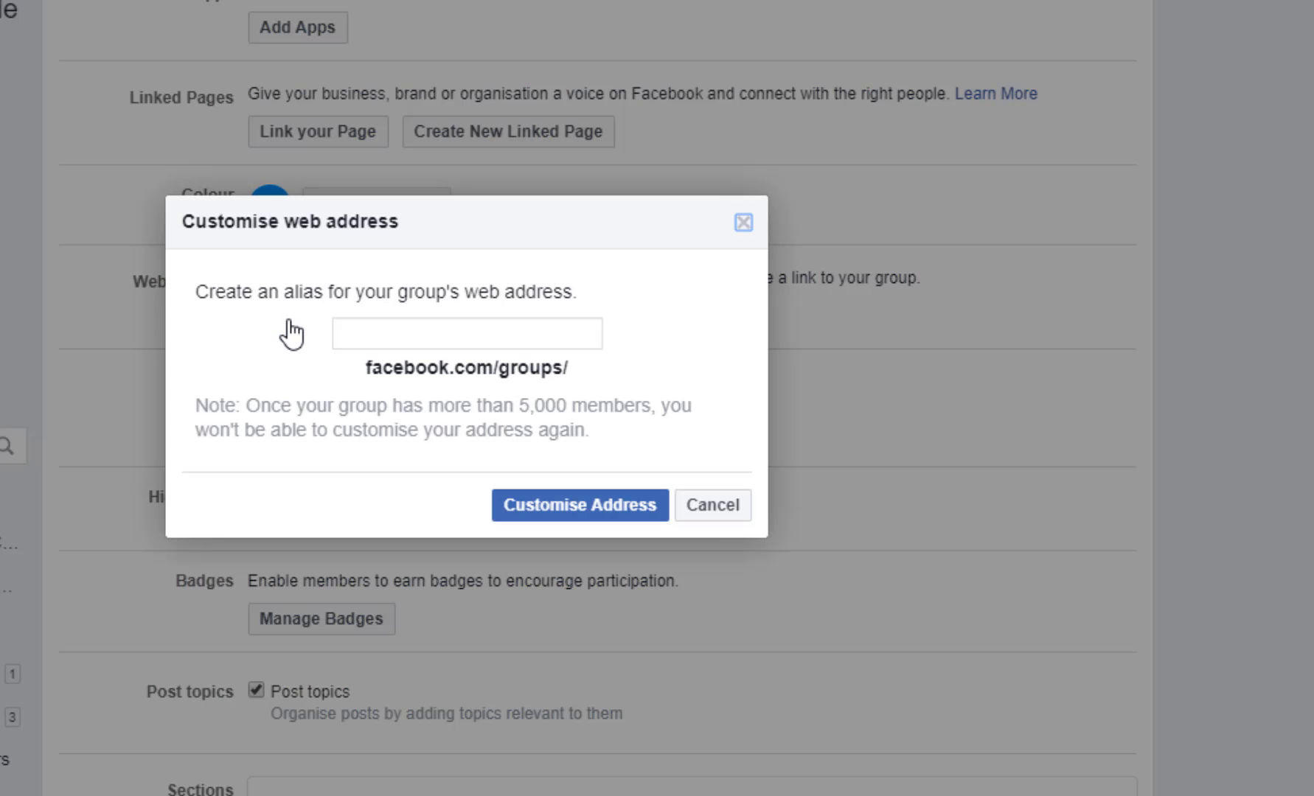
{"action": "left_click", "coordinate": [372, 335]}
{"action": "type", "text": "Ma"}
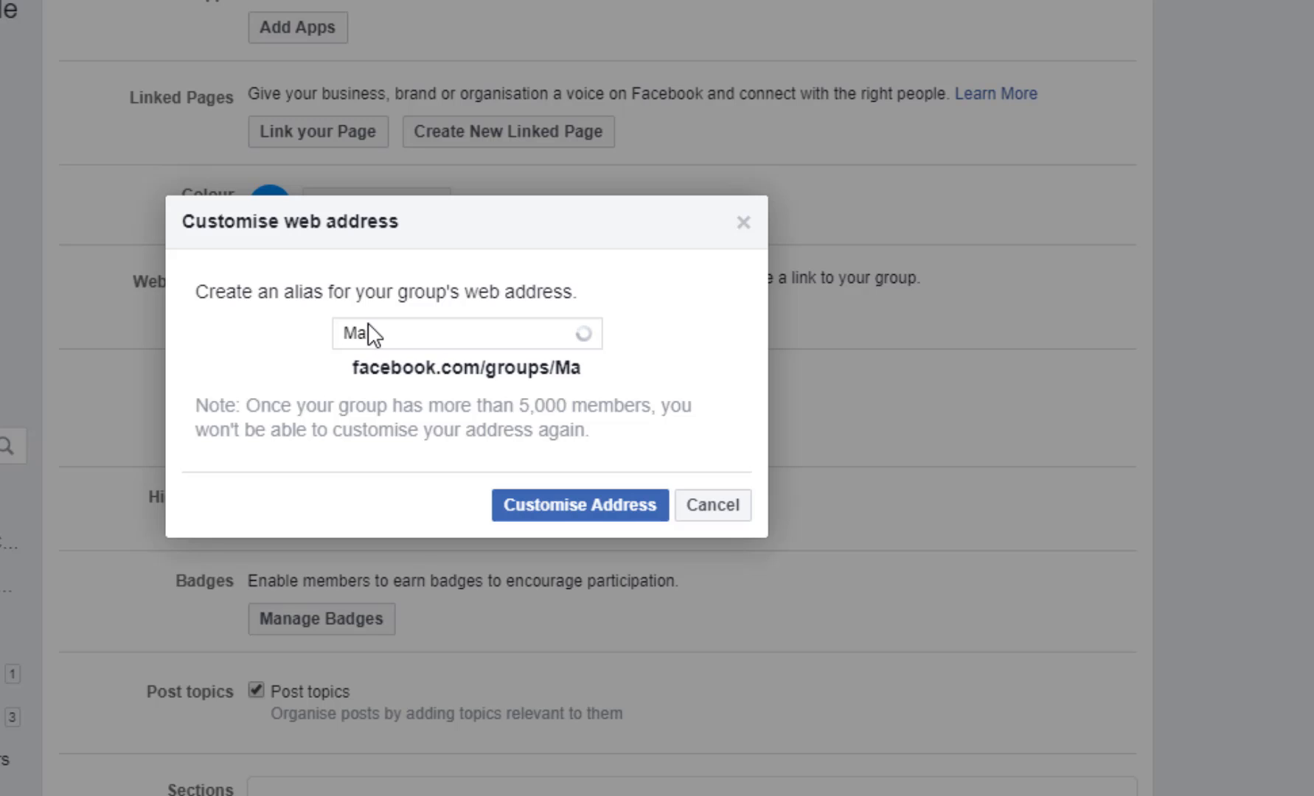
{"action": "type", "text": "rketing"}
{"action": "key", "text": "BackSpace"}
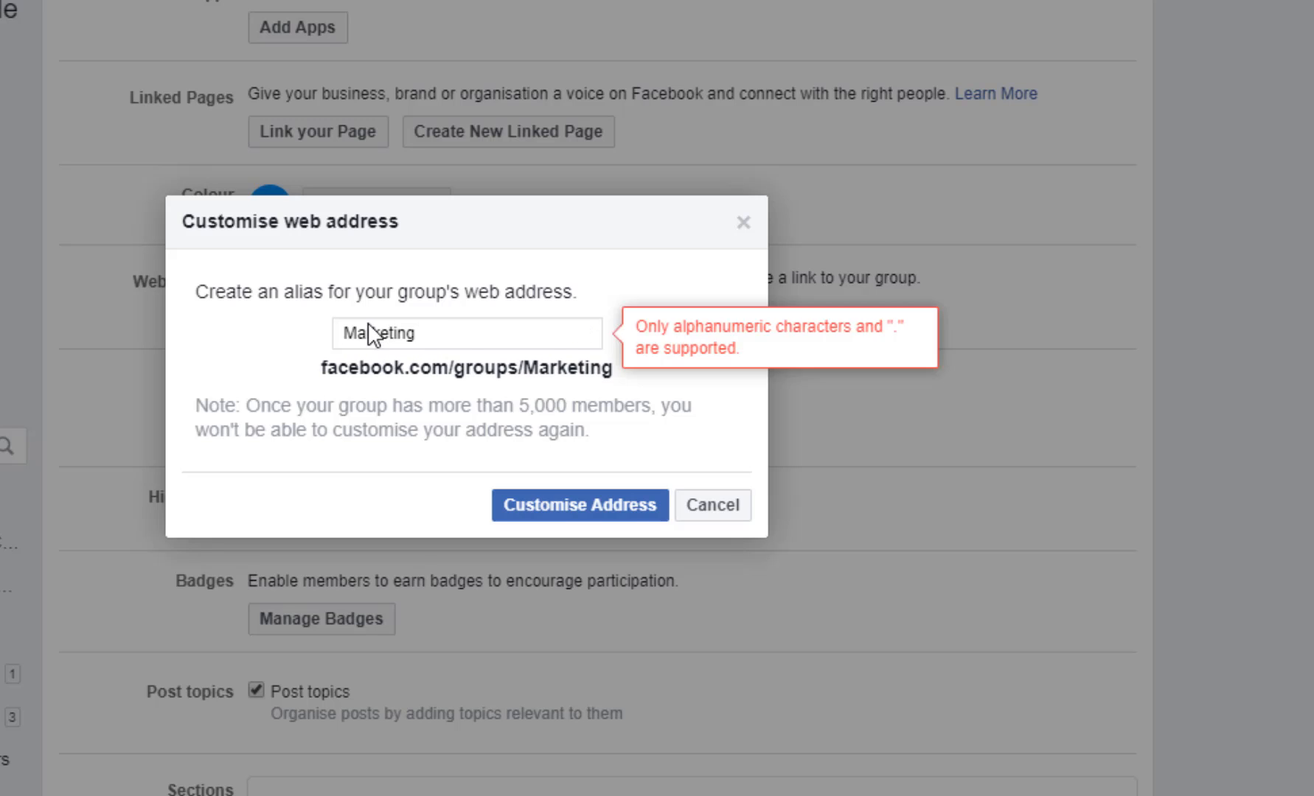
{"action": "type", "text": "FunnelsFor"}
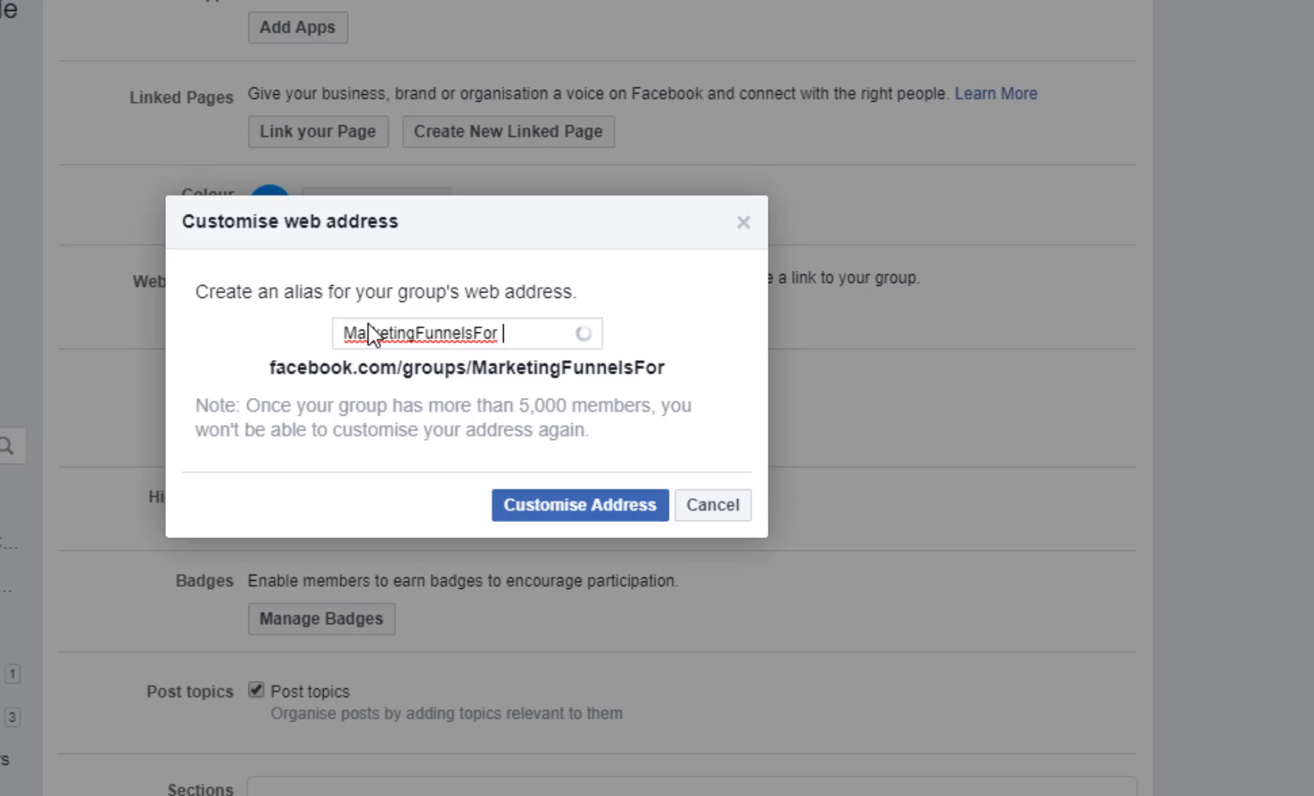
{"action": "type", "text": "Coaches"}
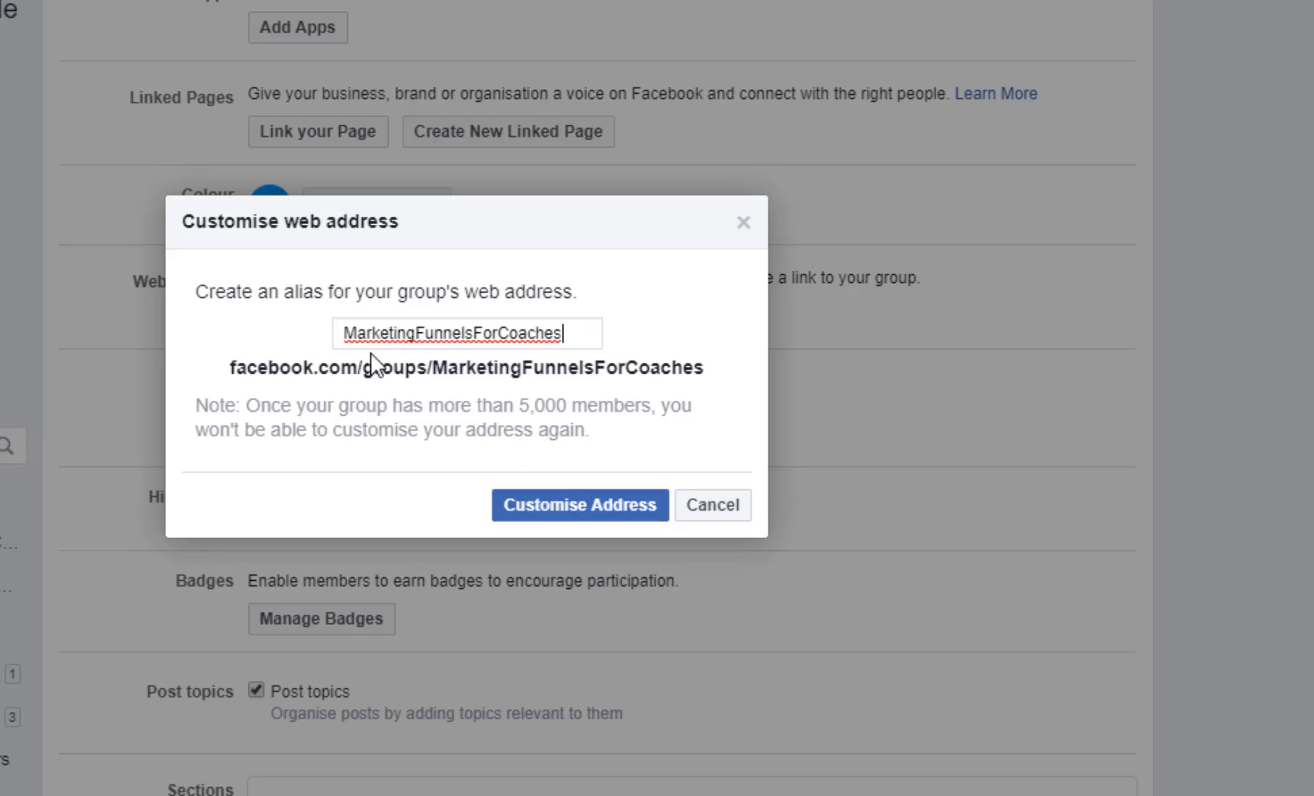
{"action": "left_click", "coordinate": [584, 506]}
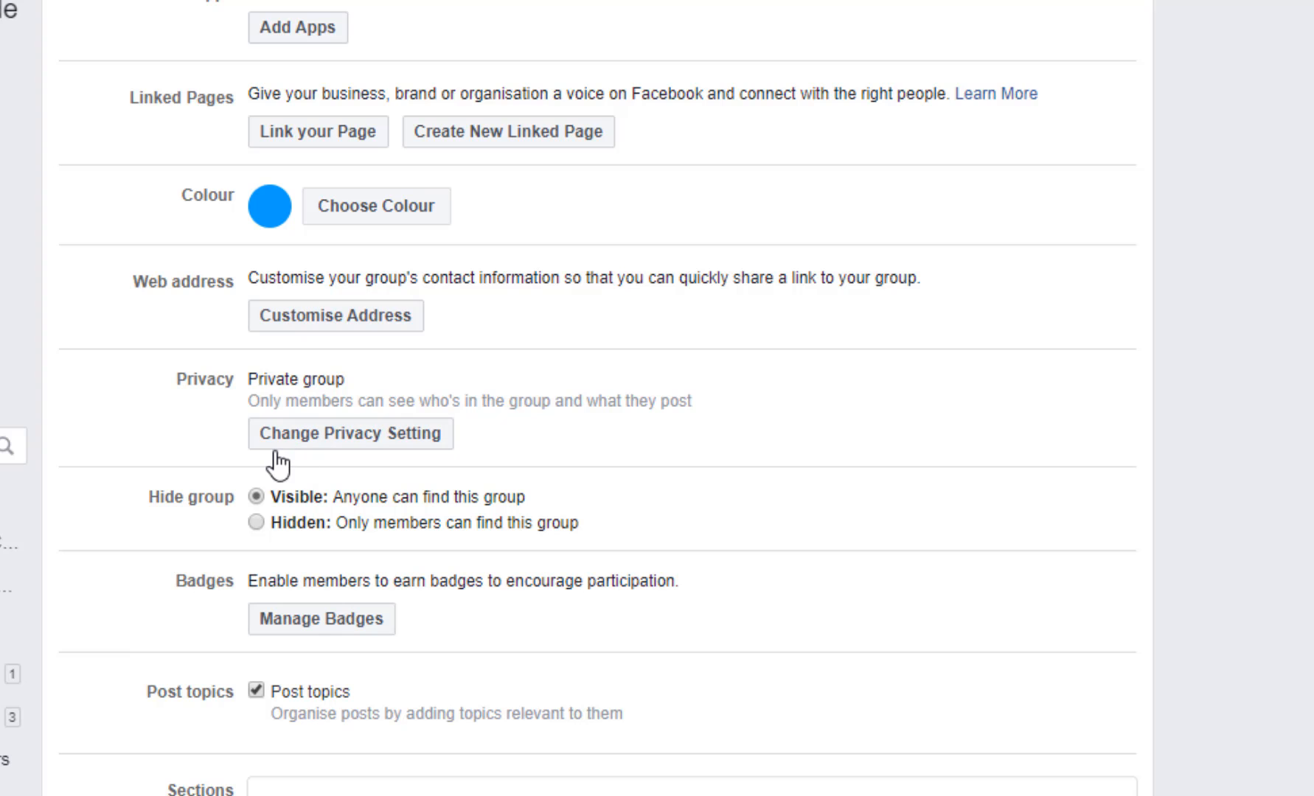
Restrict the group's membership approval to only admins and moderators.
{"action": "scroll", "coordinate": [254, 527], "scroll_direction": "down", "scroll_amount": 1}
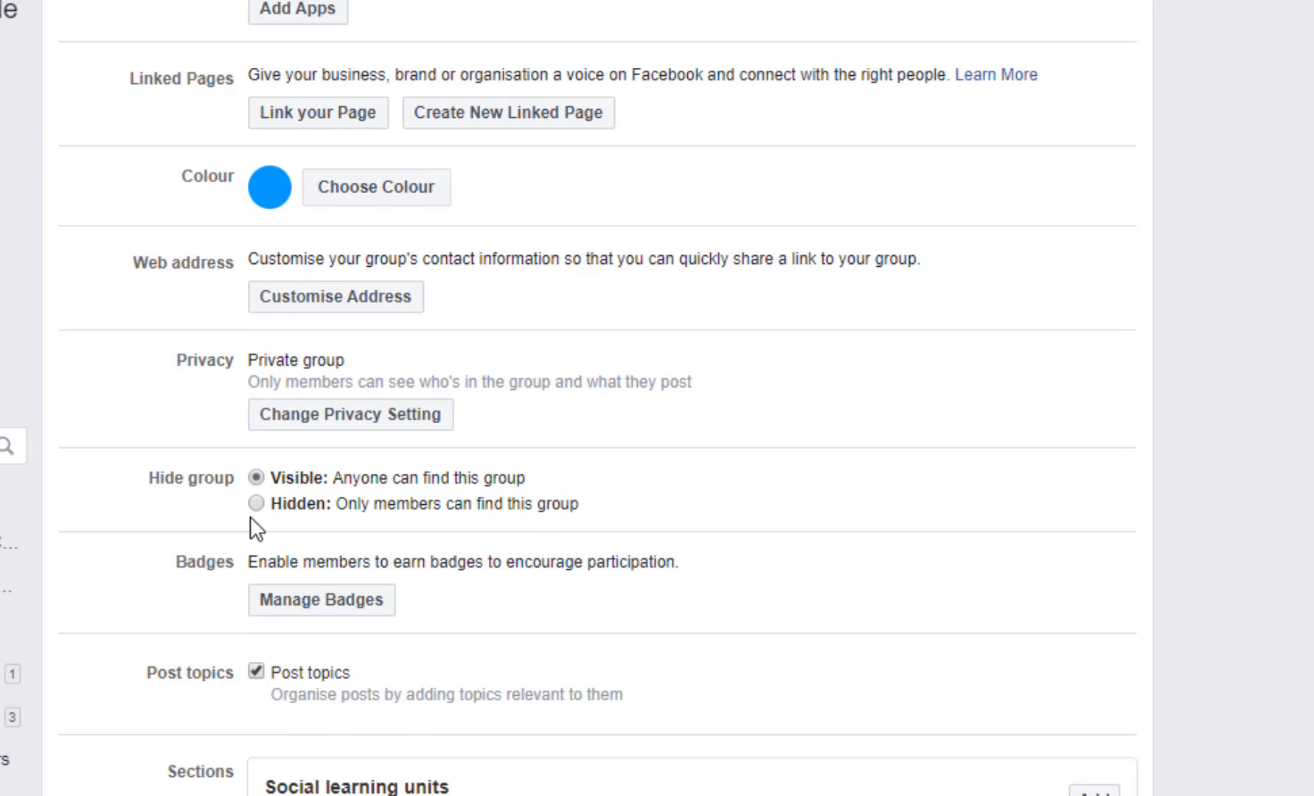
{"action": "scroll", "coordinate": [258, 516], "scroll_direction": "down", "scroll_amount": 2}
{"action": "scroll", "coordinate": [155, 483], "scroll_direction": "down", "scroll_amount": 2}
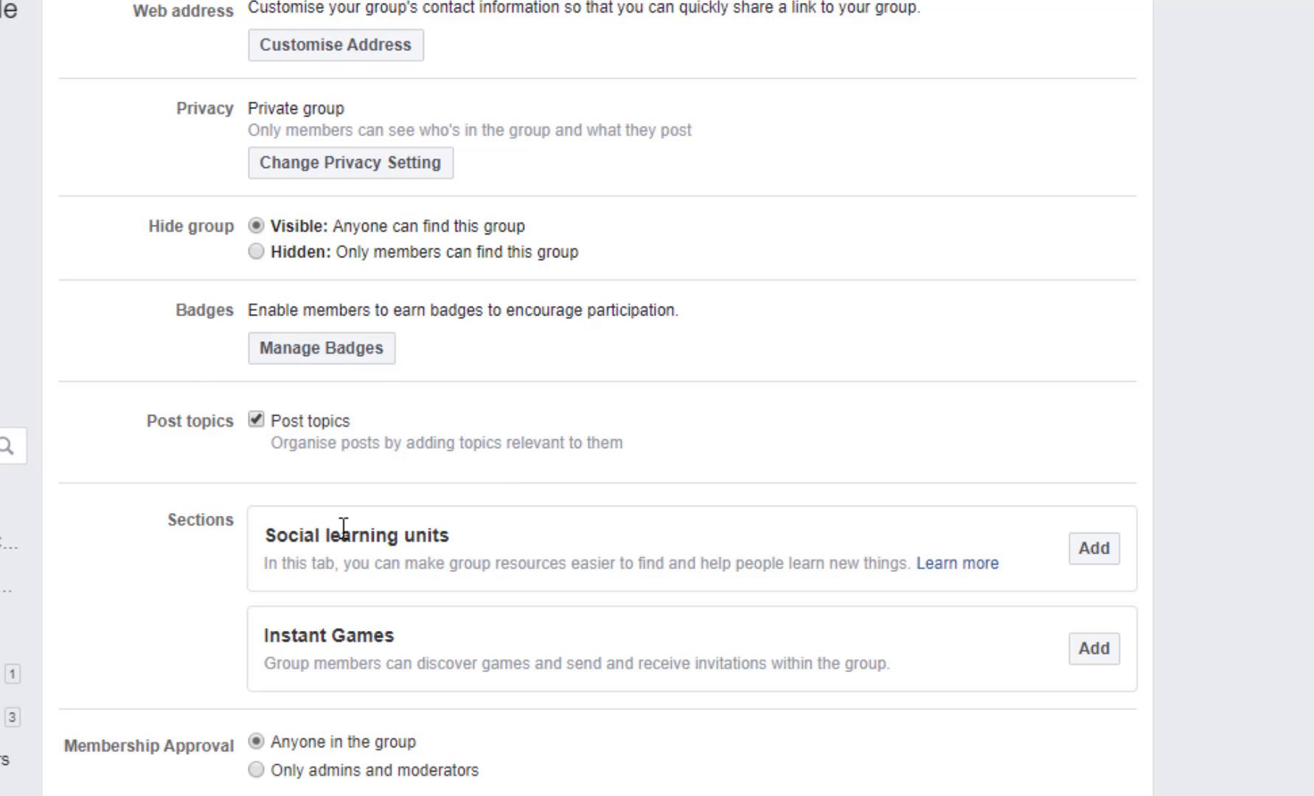
{"action": "scroll", "coordinate": [222, 509], "scroll_direction": "down", "scroll_amount": 5}
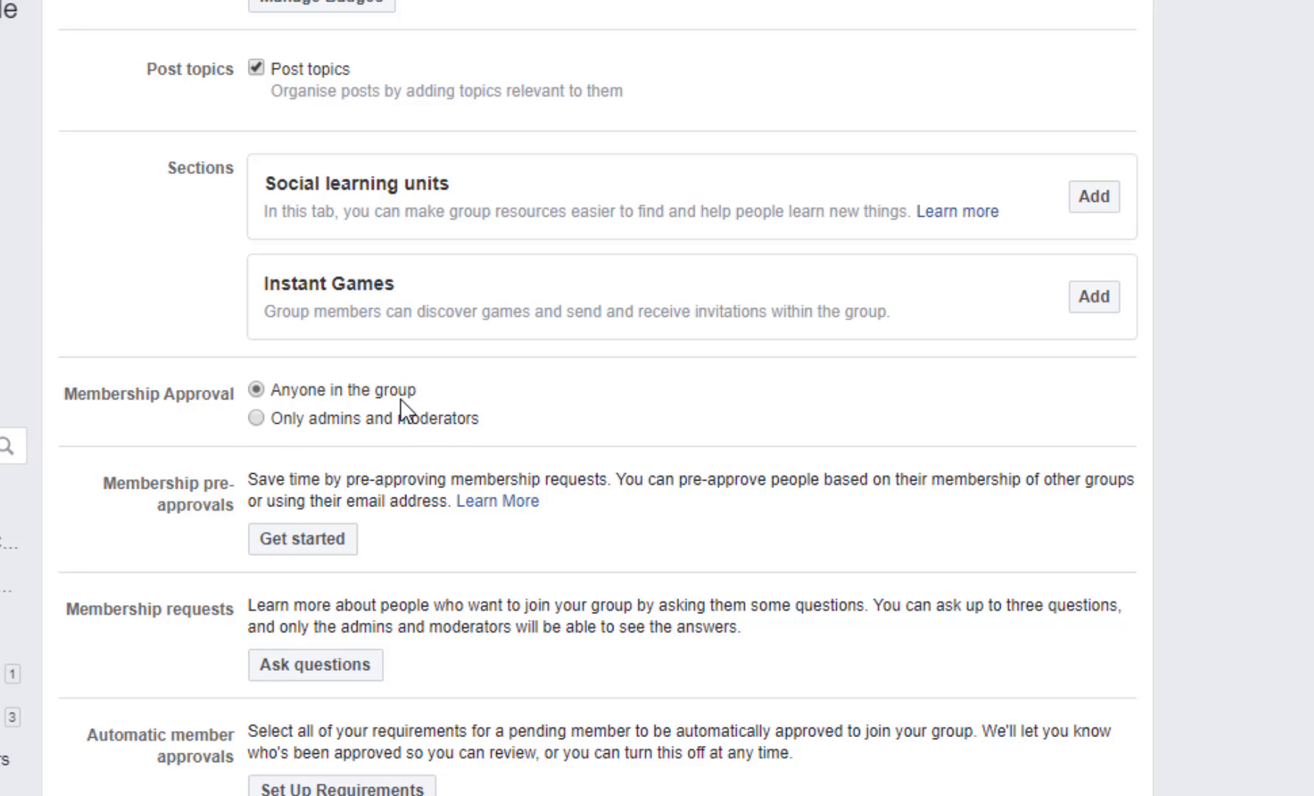
{"action": "left_click", "coordinate": [251, 426]}
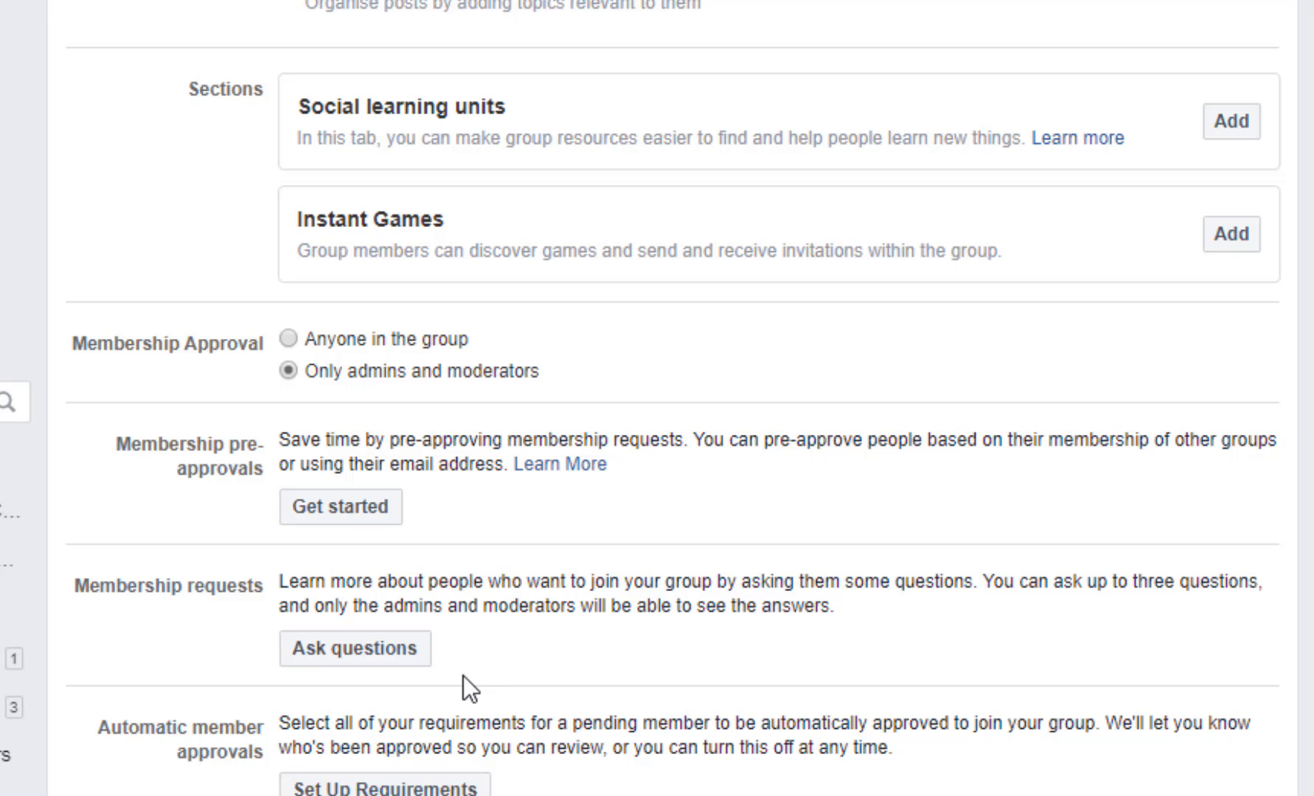
Add the written-answer membership question "Are you a full time coach or are you coaching in addition to a full time job".
{"action": "left_click", "coordinate": [366, 659]}
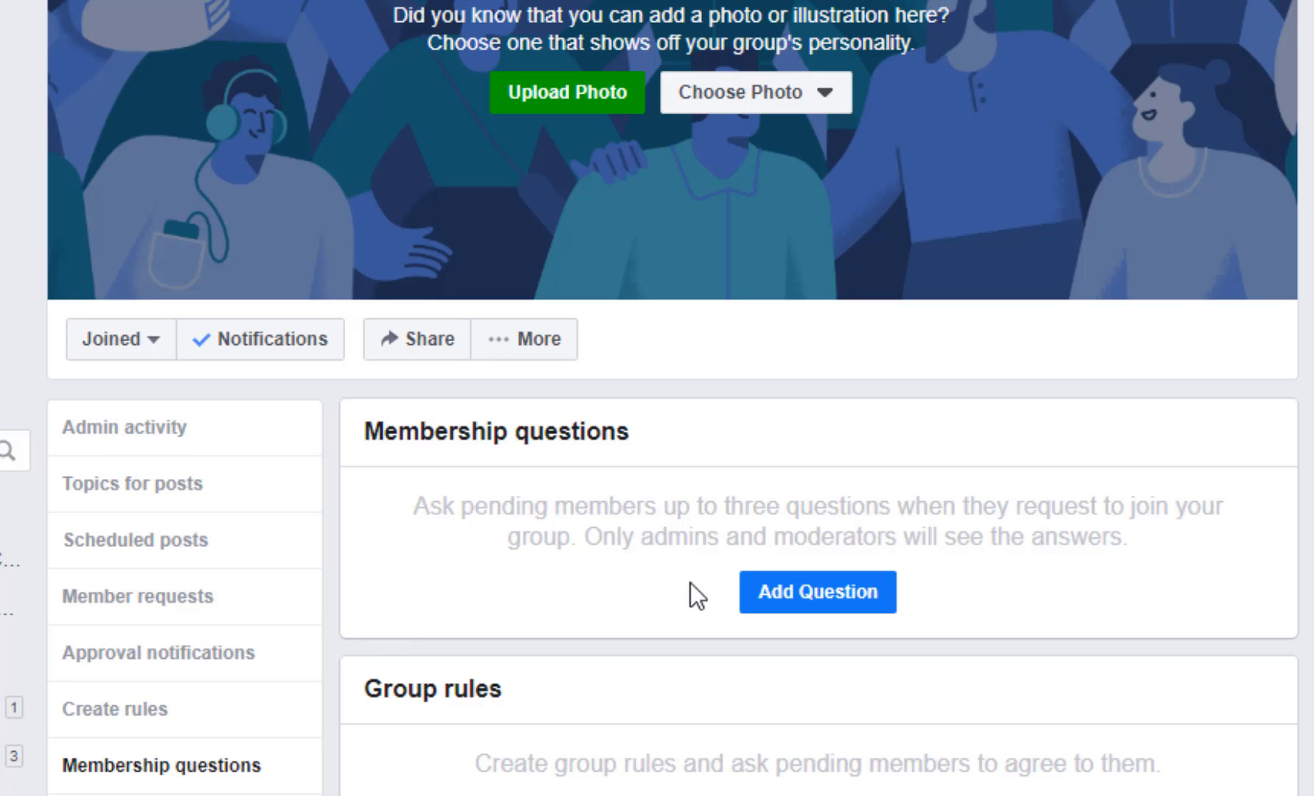
{"action": "left_click", "coordinate": [799, 602]}
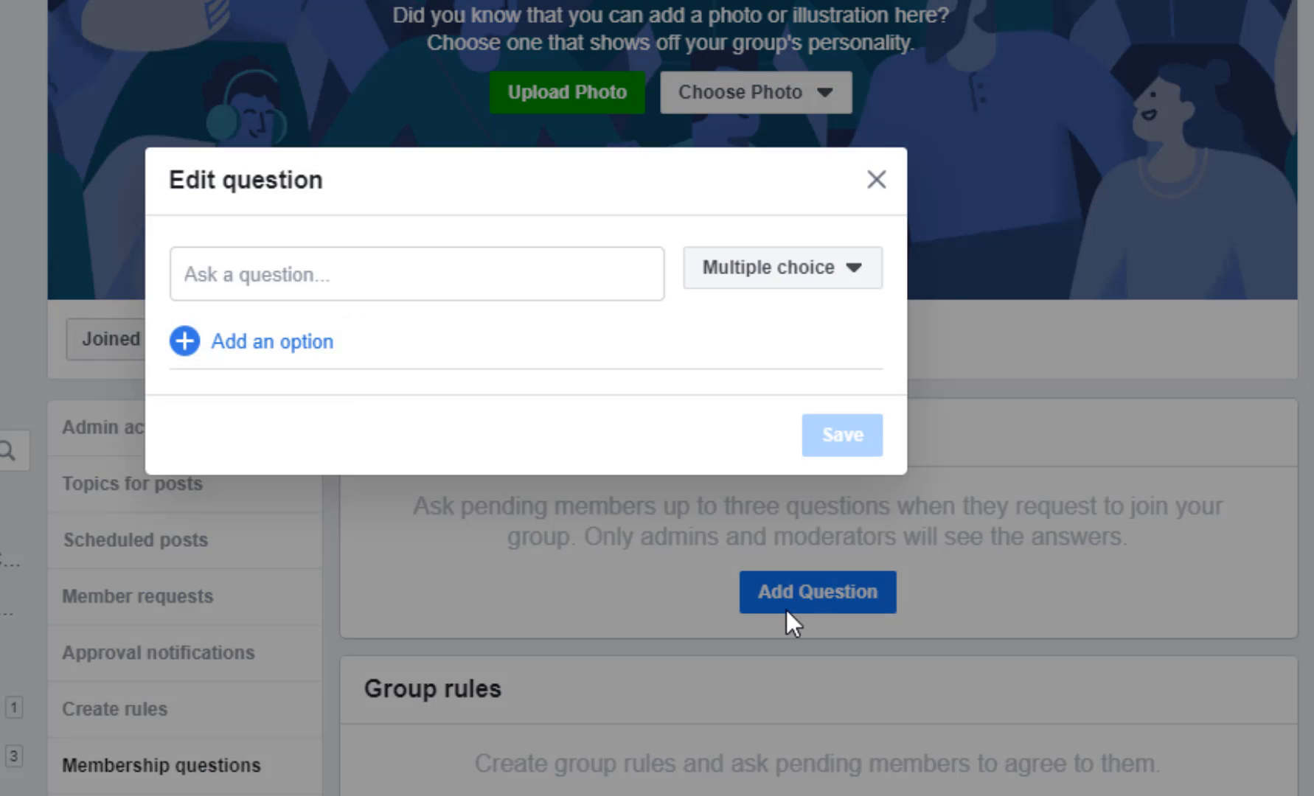
{"action": "key", "text": "ctrl+v"}
{"action": "left_click", "coordinate": [835, 271]}
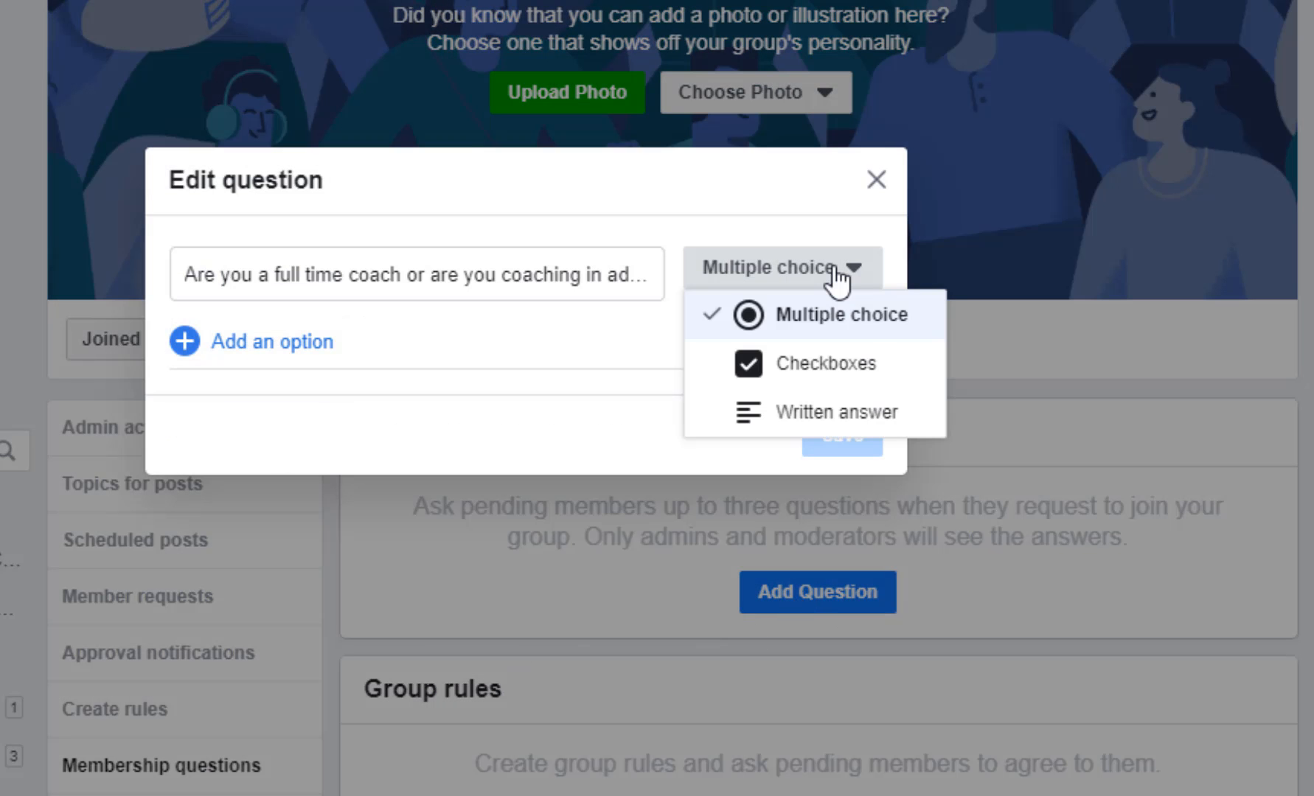
{"action": "left_click", "coordinate": [811, 414]}
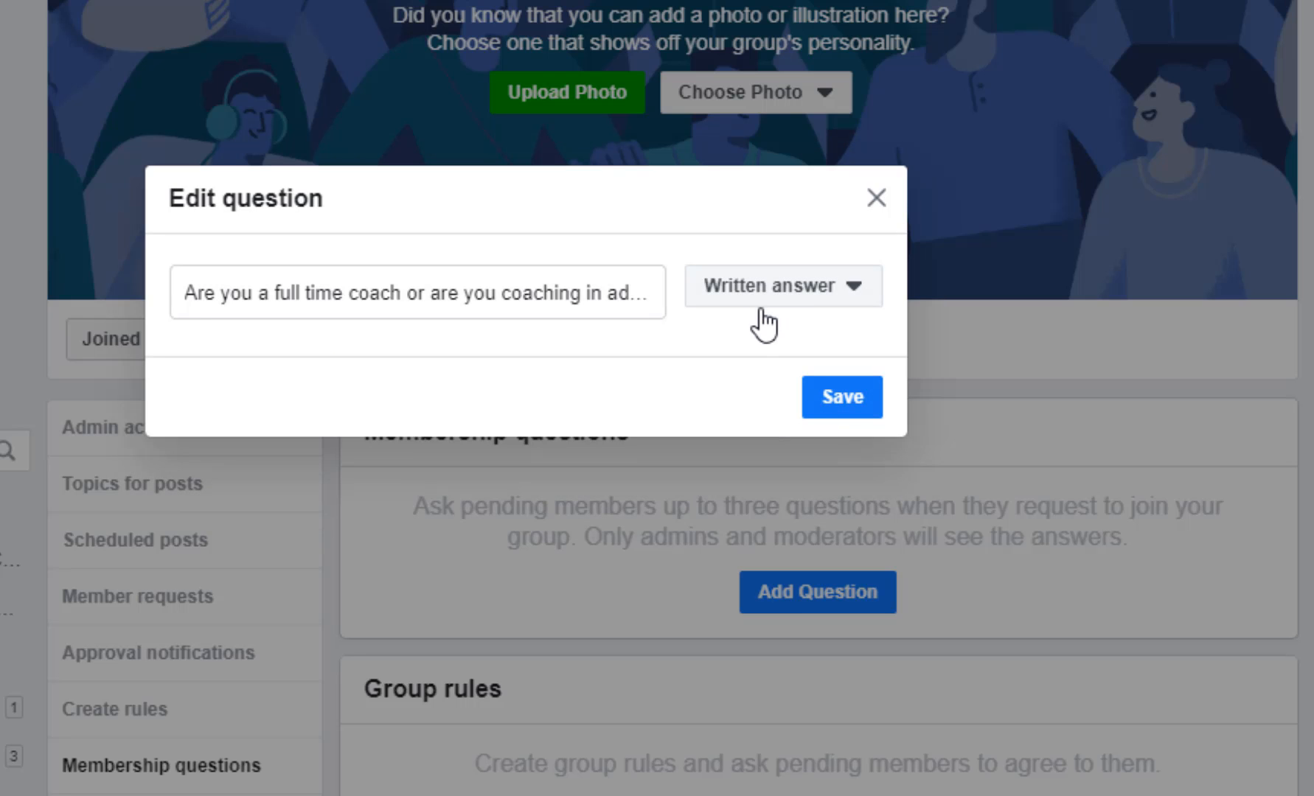
{"action": "left_click", "coordinate": [828, 402]}
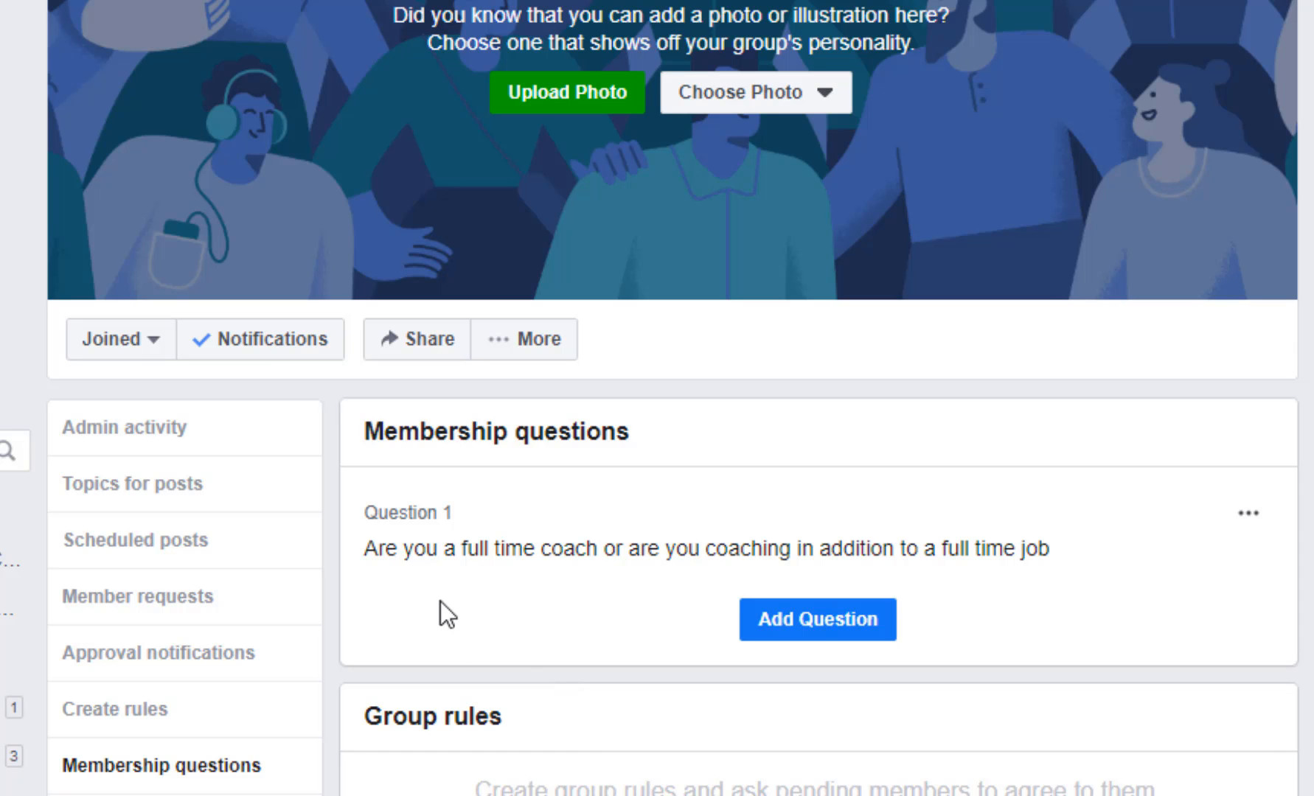
Start a second membership question, "Are you currently set up with a funnel?", with checkboxes as the answer type.
{"action": "left_click", "coordinate": [830, 634]}
{"action": "left_click", "coordinate": [417, 274]}
{"action": "type", "text": "Are you currently set up with a funnel?"}
{"action": "left_click", "coordinate": [782, 267]}
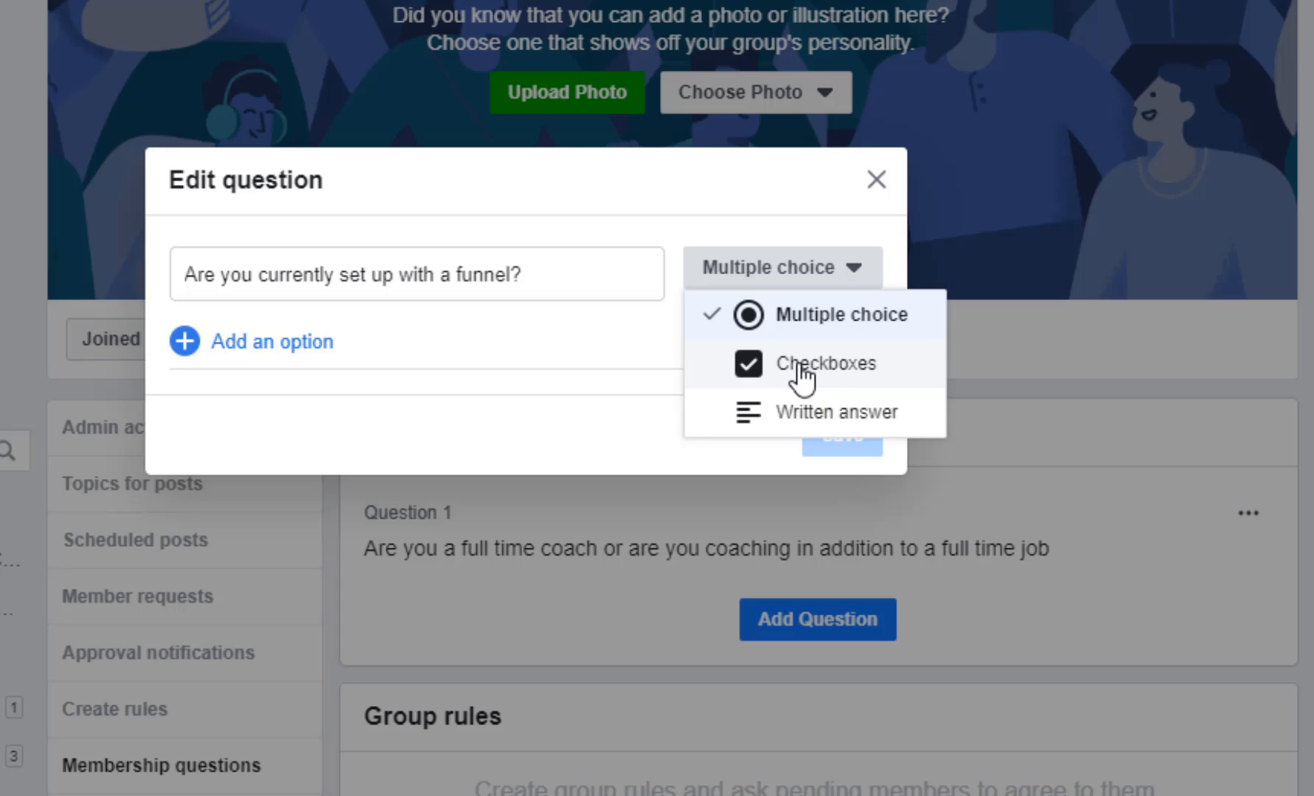
{"action": "left_click", "coordinate": [801, 376]}
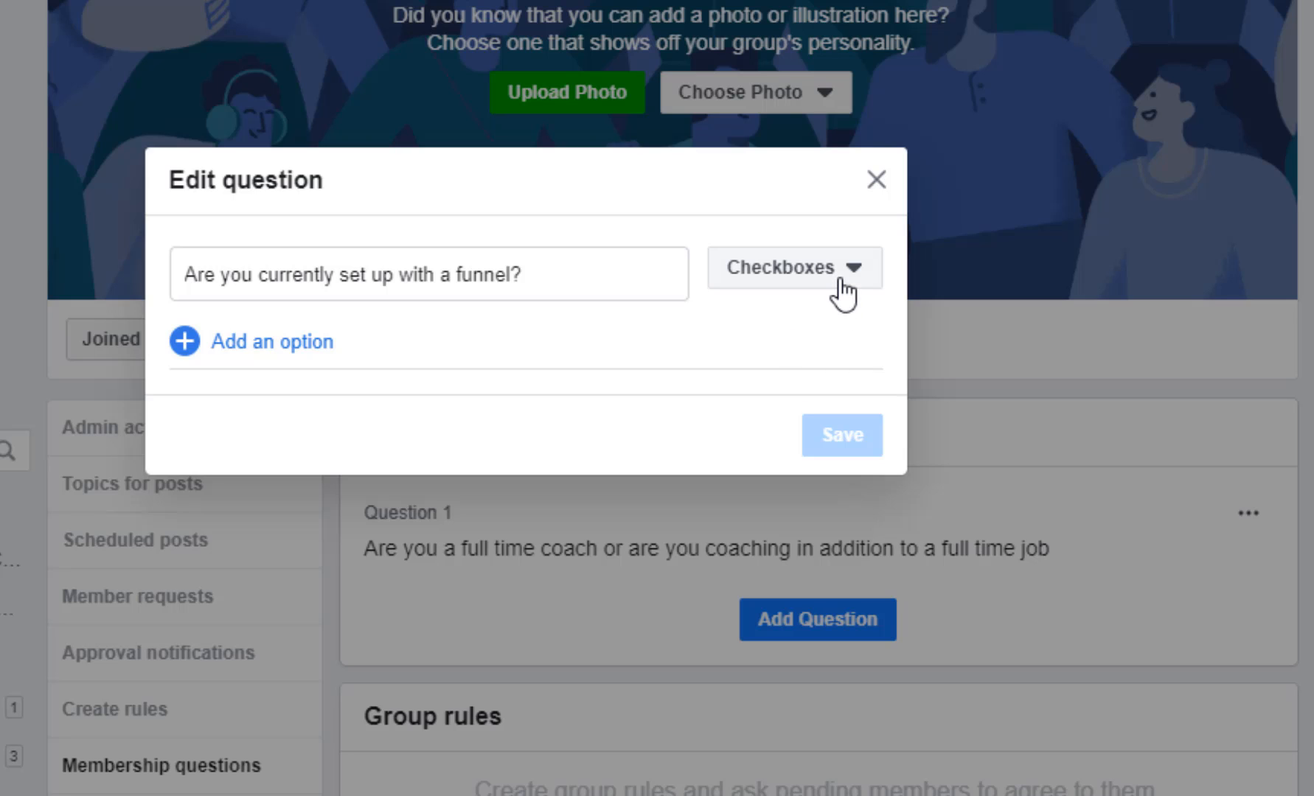
Give the funnel question the answer options "Yes" and "No" and save it.
{"action": "left_click", "coordinate": [185, 347]}
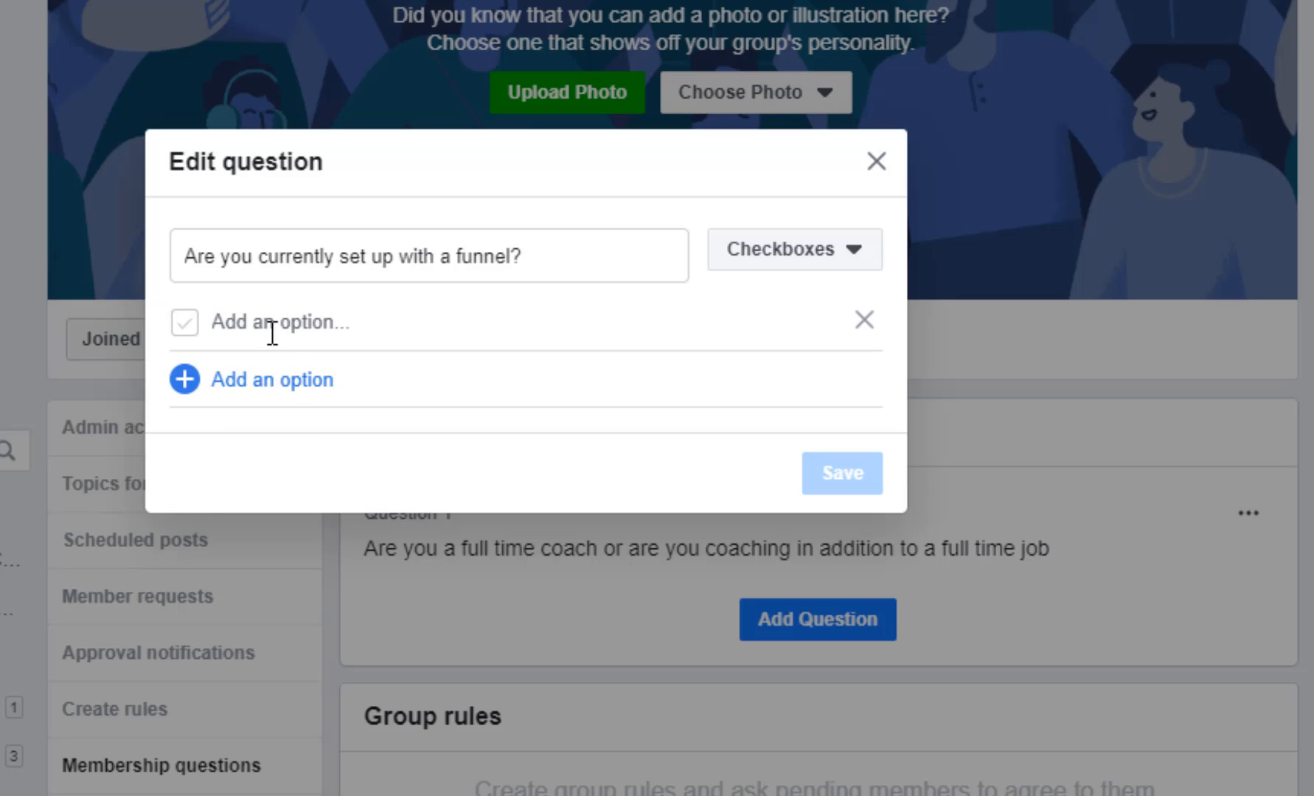
{"action": "left_click", "coordinate": [235, 322]}
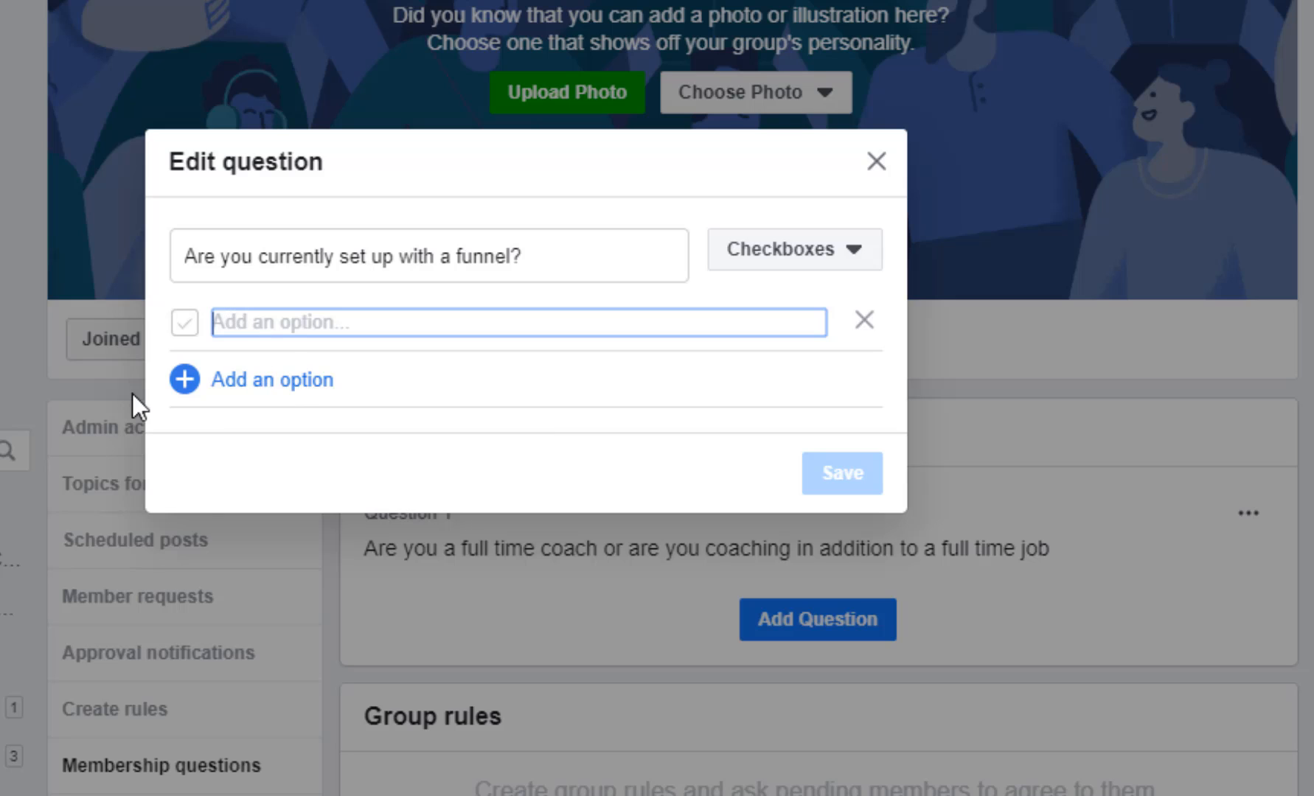
{"action": "type", "text": "Yes"}
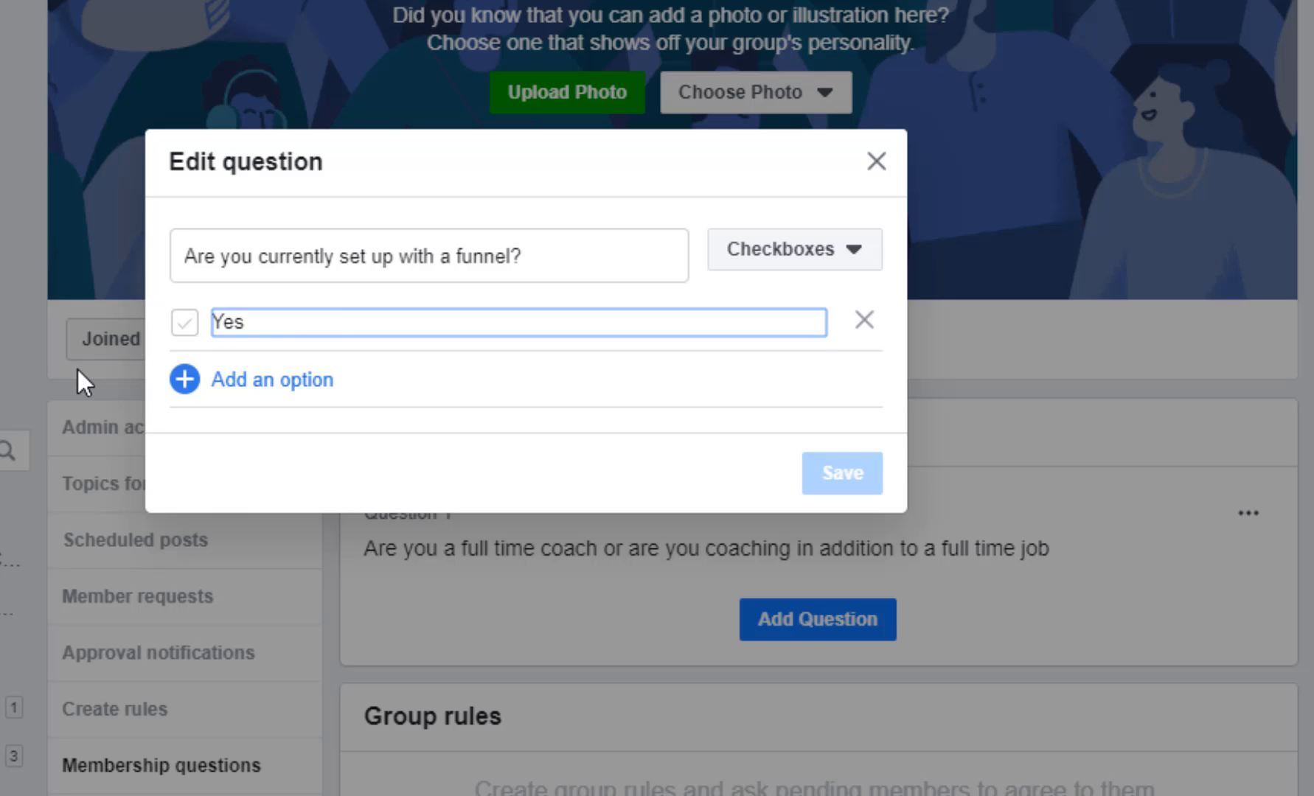
{"action": "left_click", "coordinate": [191, 380]}
{"action": "left_click", "coordinate": [230, 364]}
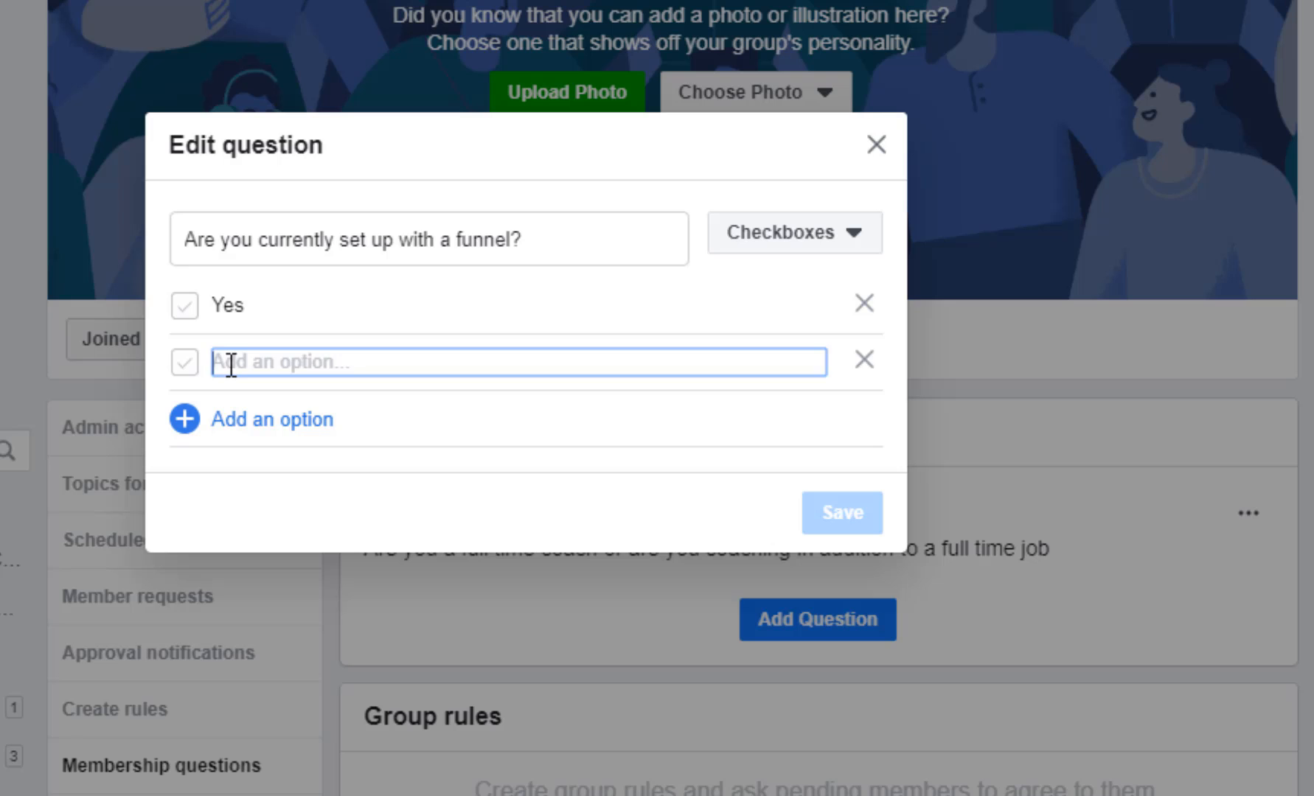
{"action": "type", "text": "No"}
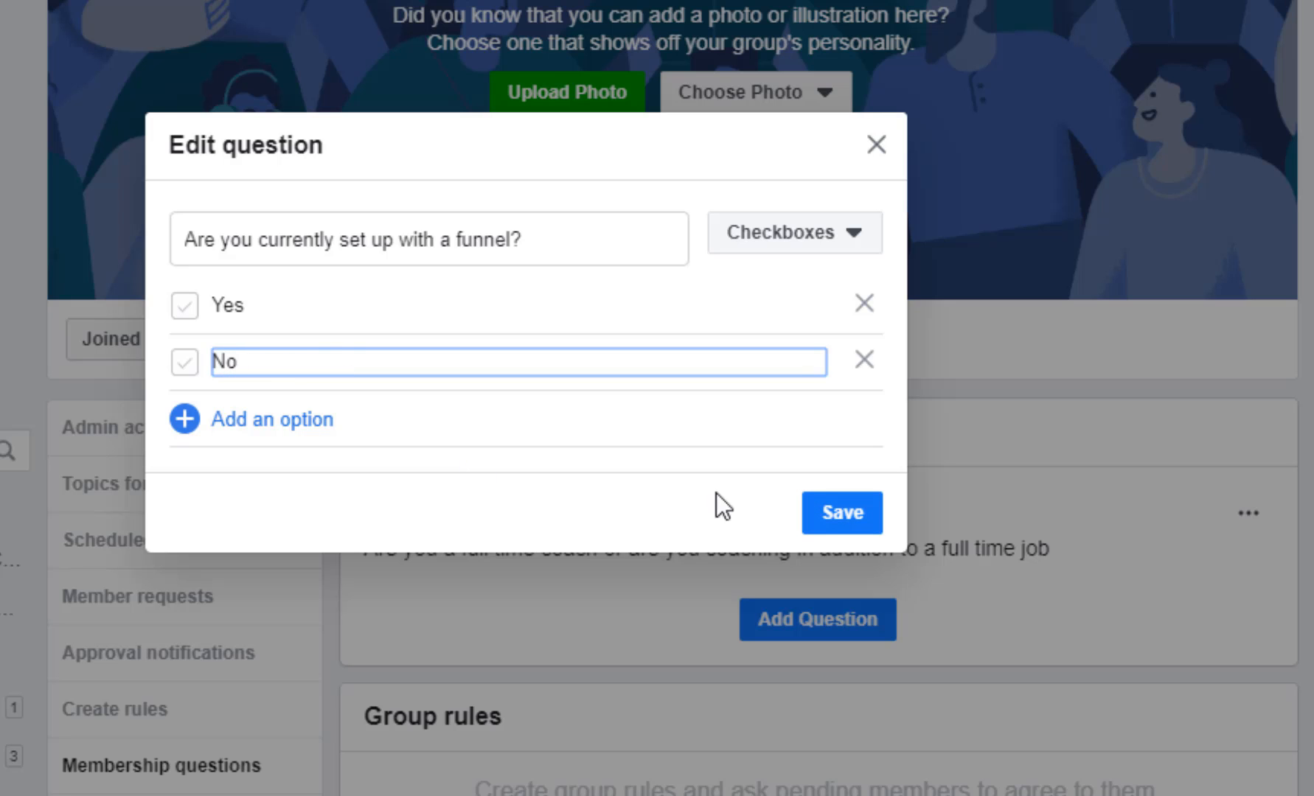
{"action": "left_click", "coordinate": [819, 513]}
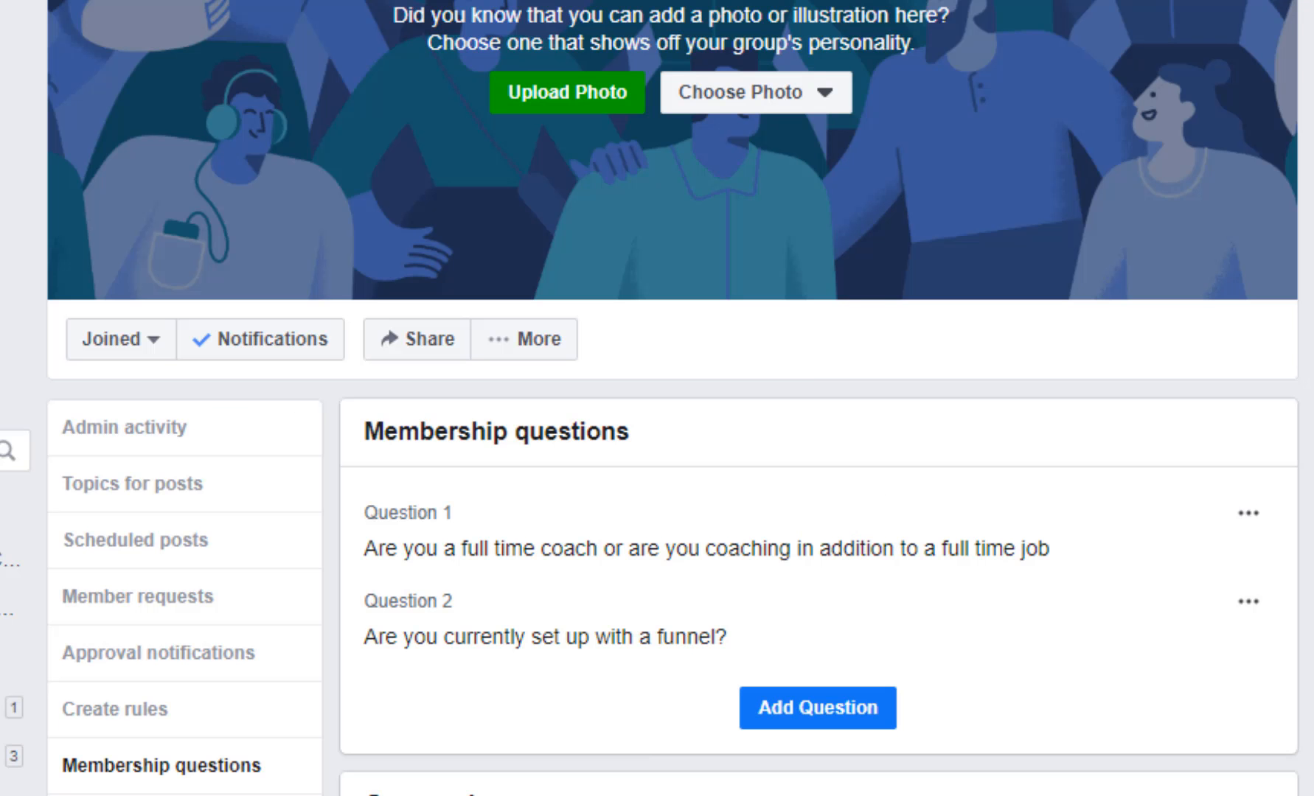
Add the written-answer membership question "Would you like to add your email address for regular updates? (enter email here)".
{"action": "left_click", "coordinate": [841, 710]}
{"action": "key", "text": "ctrl+v"}
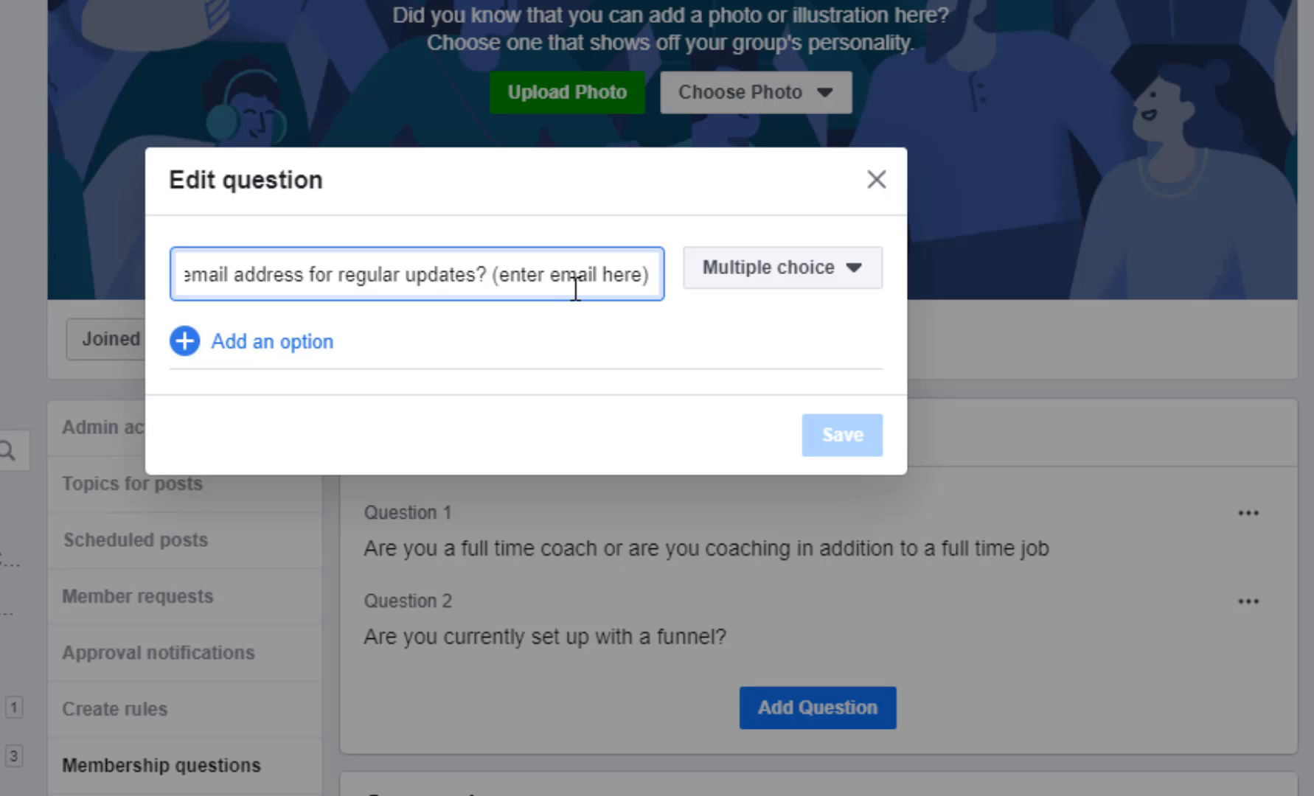
{"action": "left_click", "coordinate": [848, 280]}
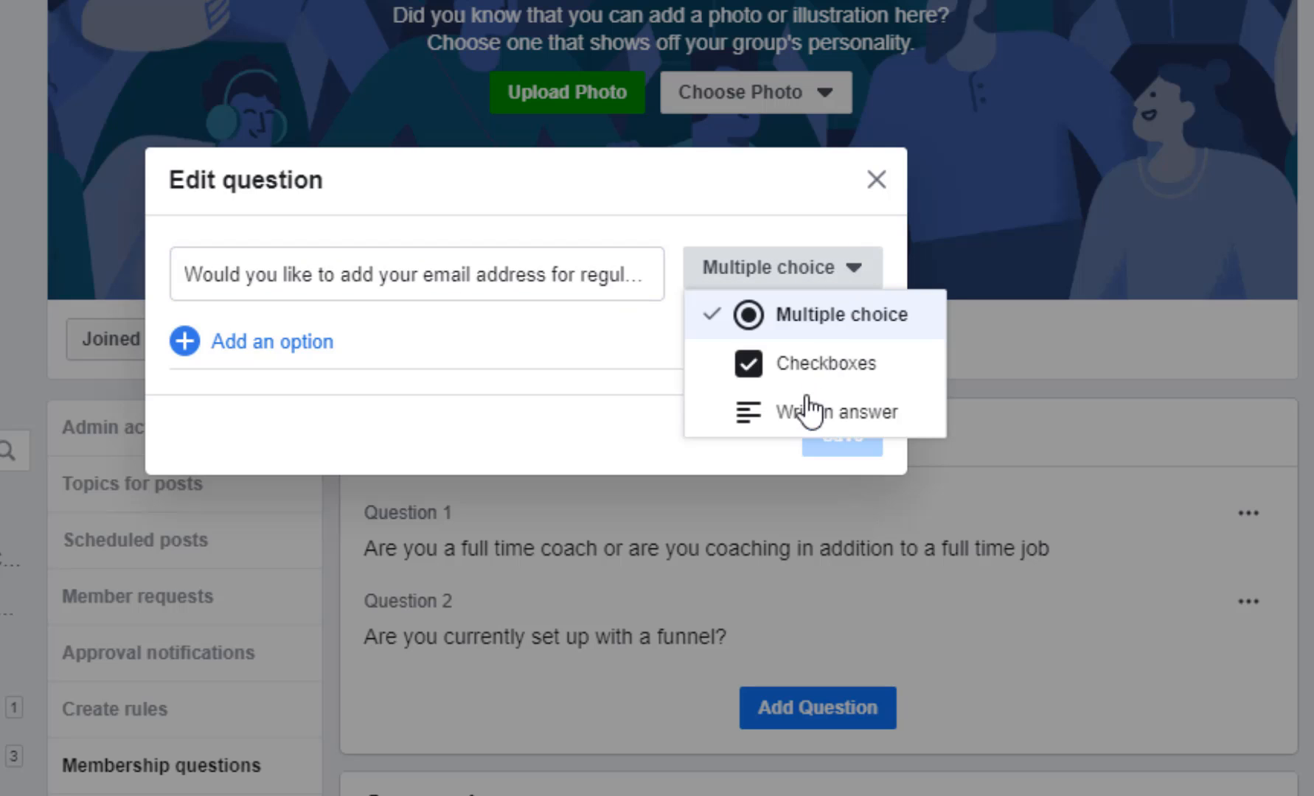
{"action": "left_click", "coordinate": [808, 411]}
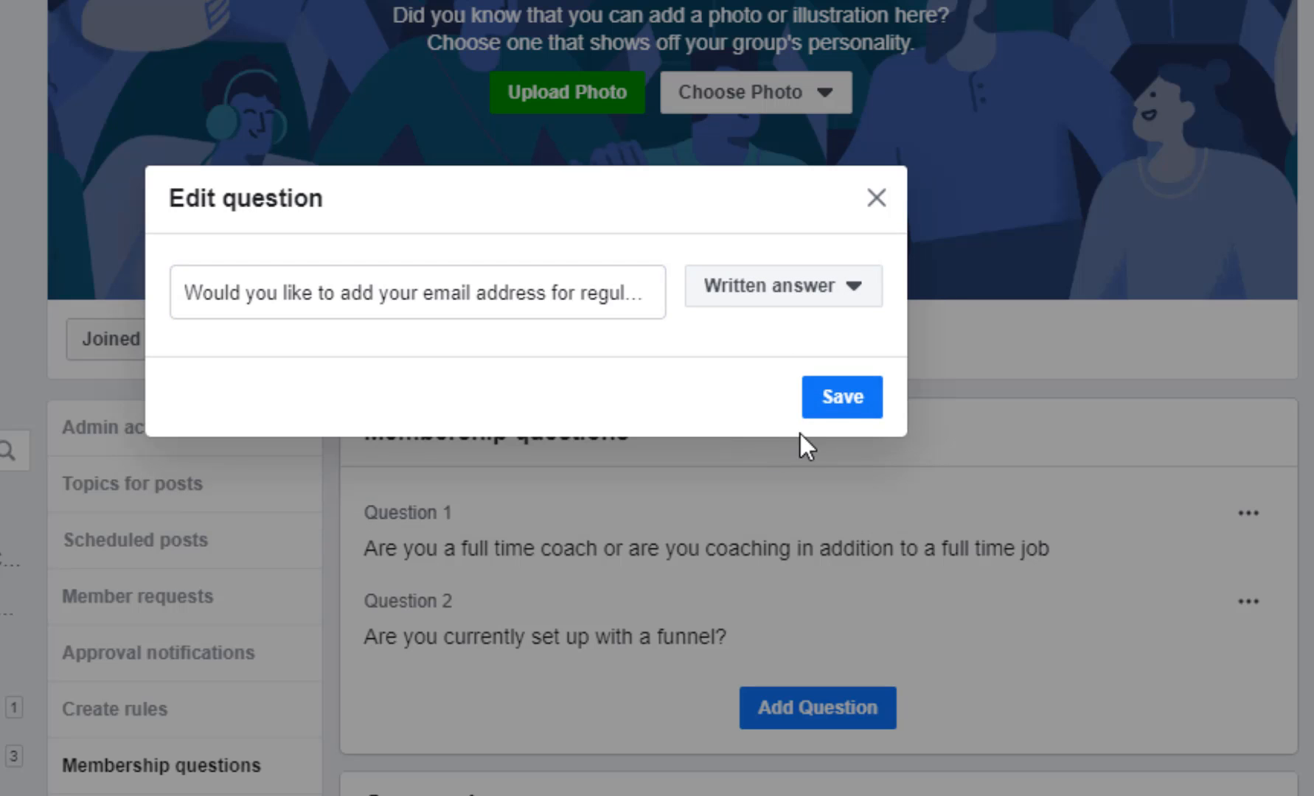
{"action": "left_click", "coordinate": [859, 407]}
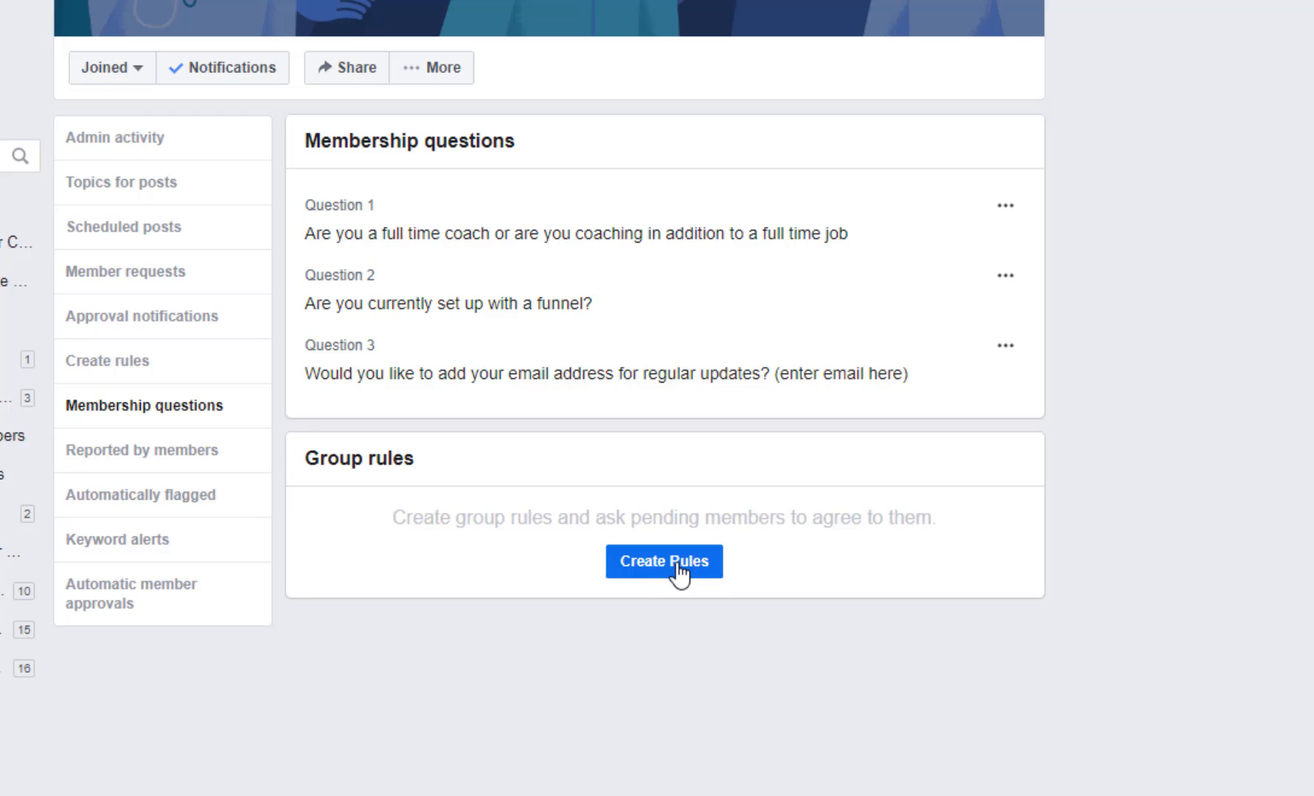
Create the first group rule from the example "Be kind and courteous", keeping its suggested description.
{"action": "left_click", "coordinate": [664, 568]}
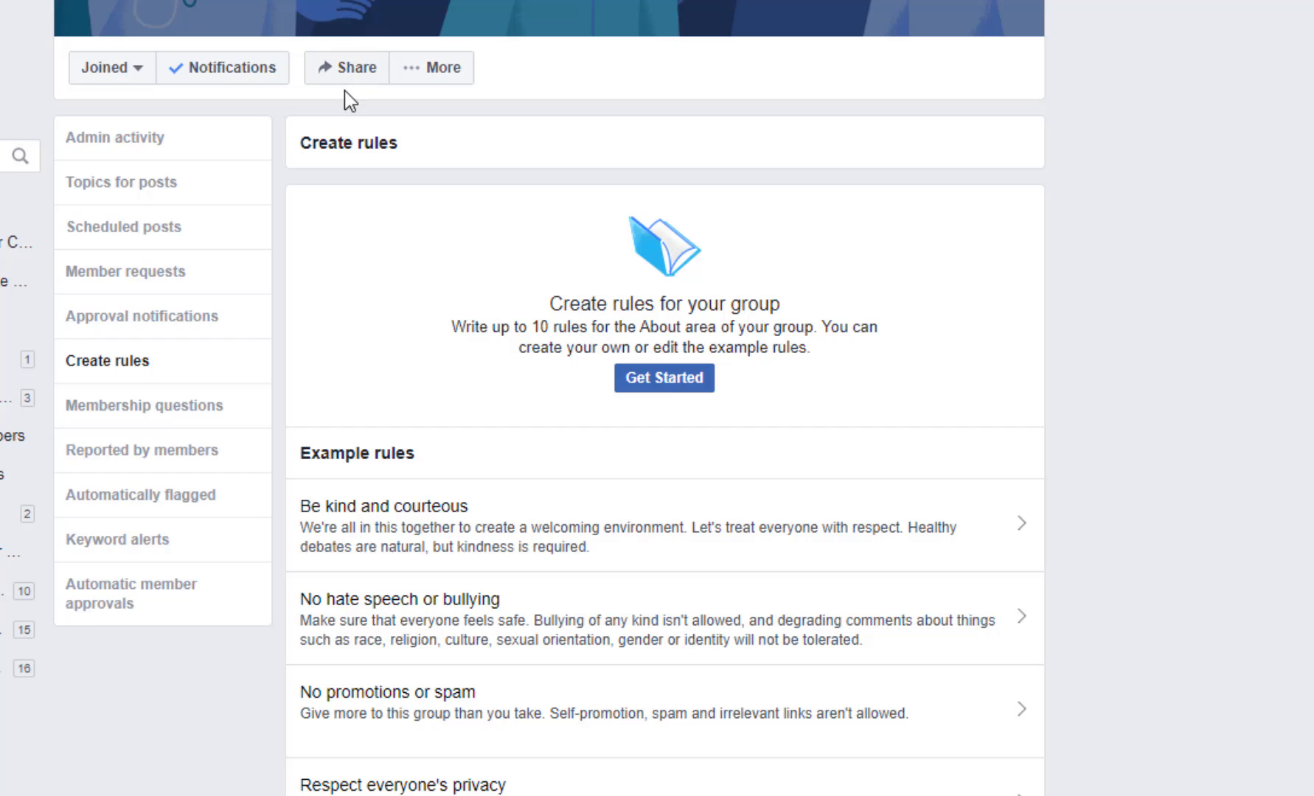
{"action": "left_click", "coordinate": [666, 379]}
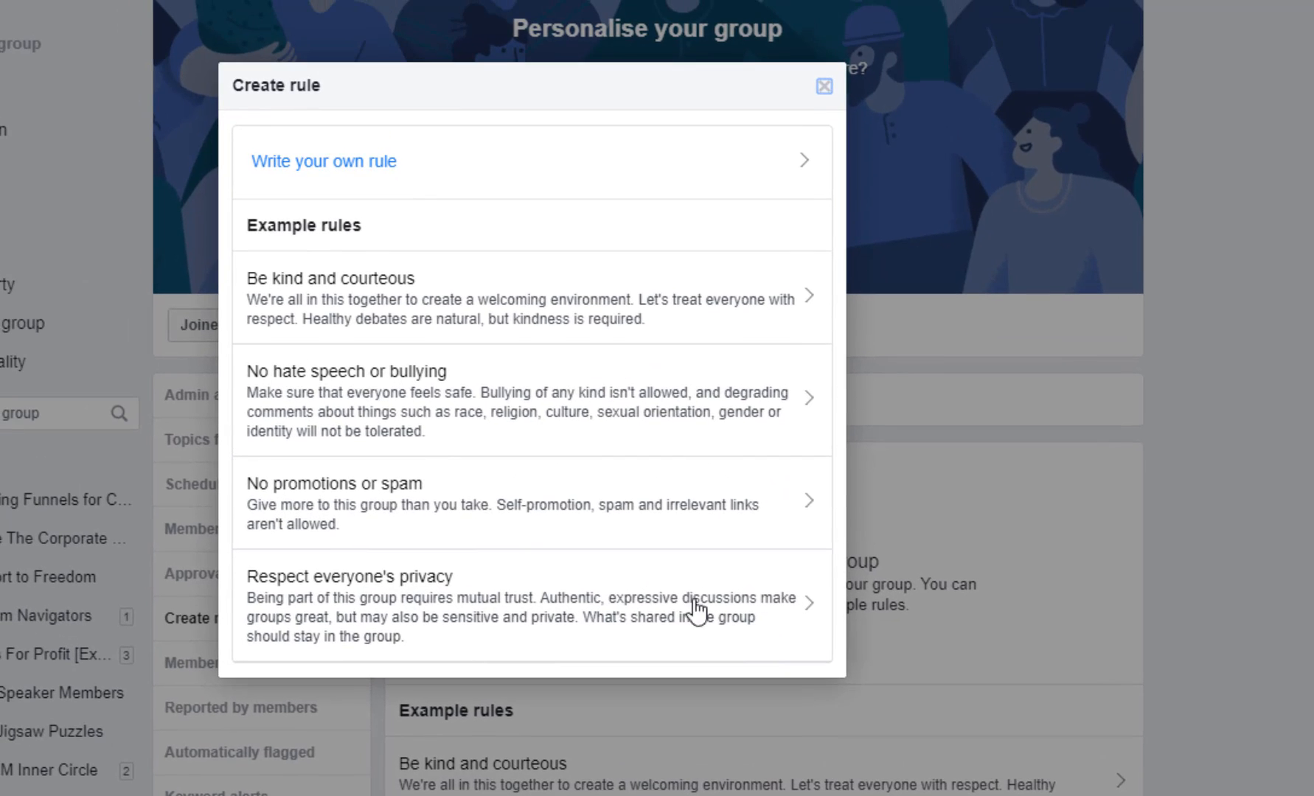
{"action": "left_click", "coordinate": [442, 311]}
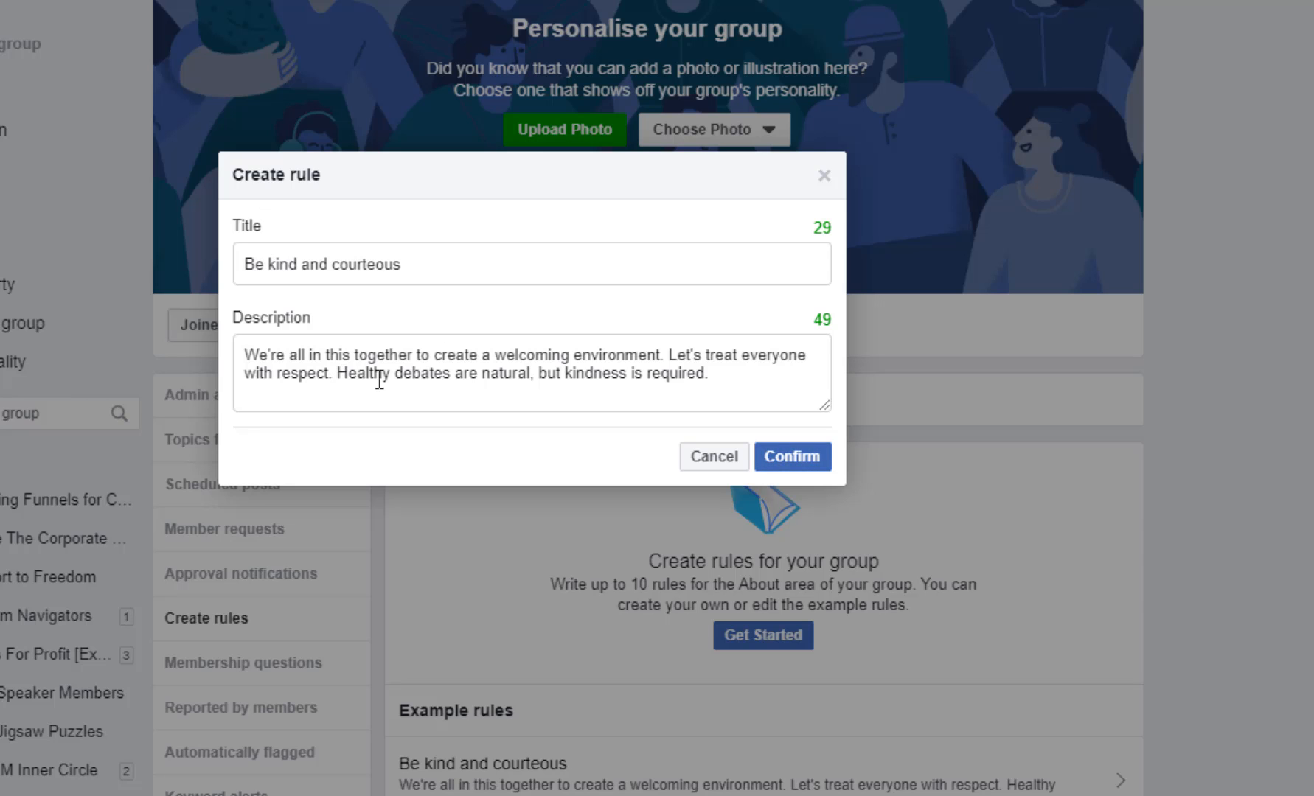
{"action": "left_click", "coordinate": [800, 461]}
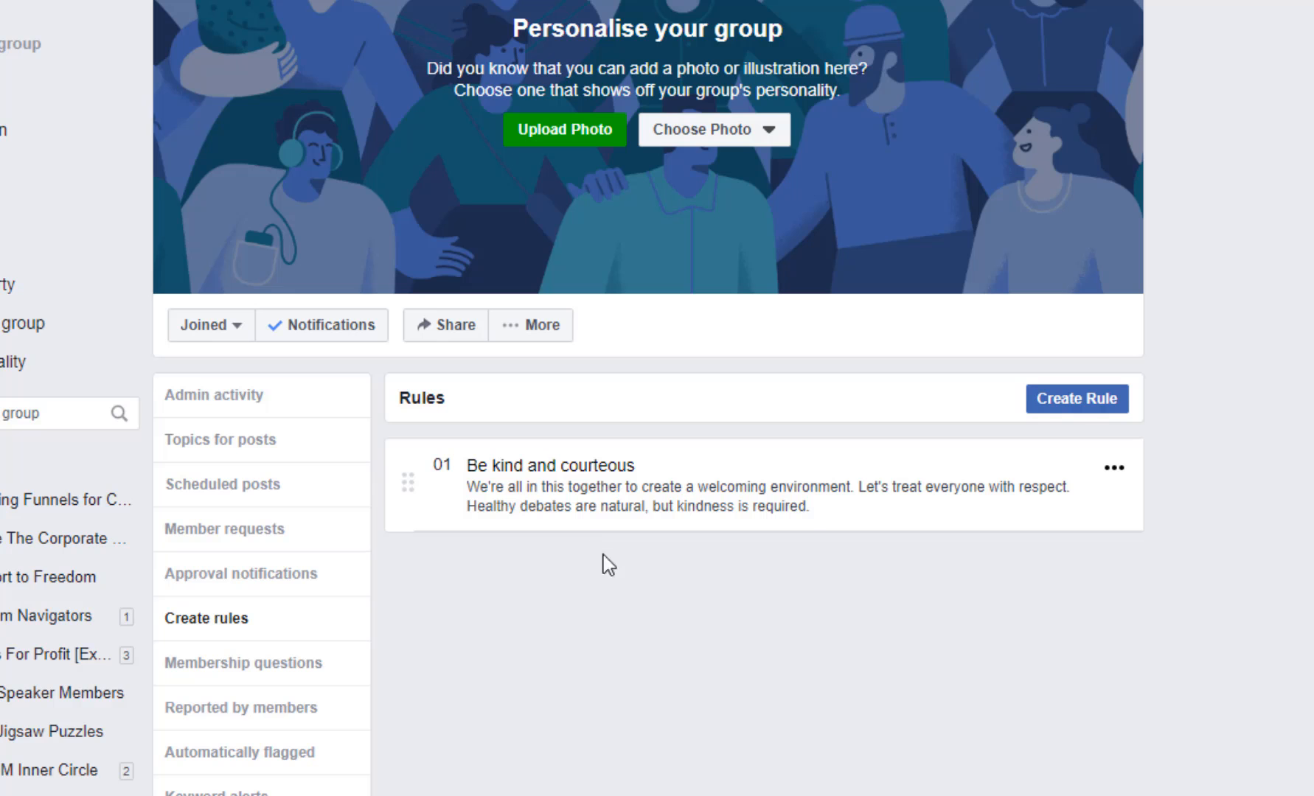
Create a second group rule from the example "No promotions or spam", keeping its suggested description.
{"action": "left_click", "coordinate": [1086, 413]}
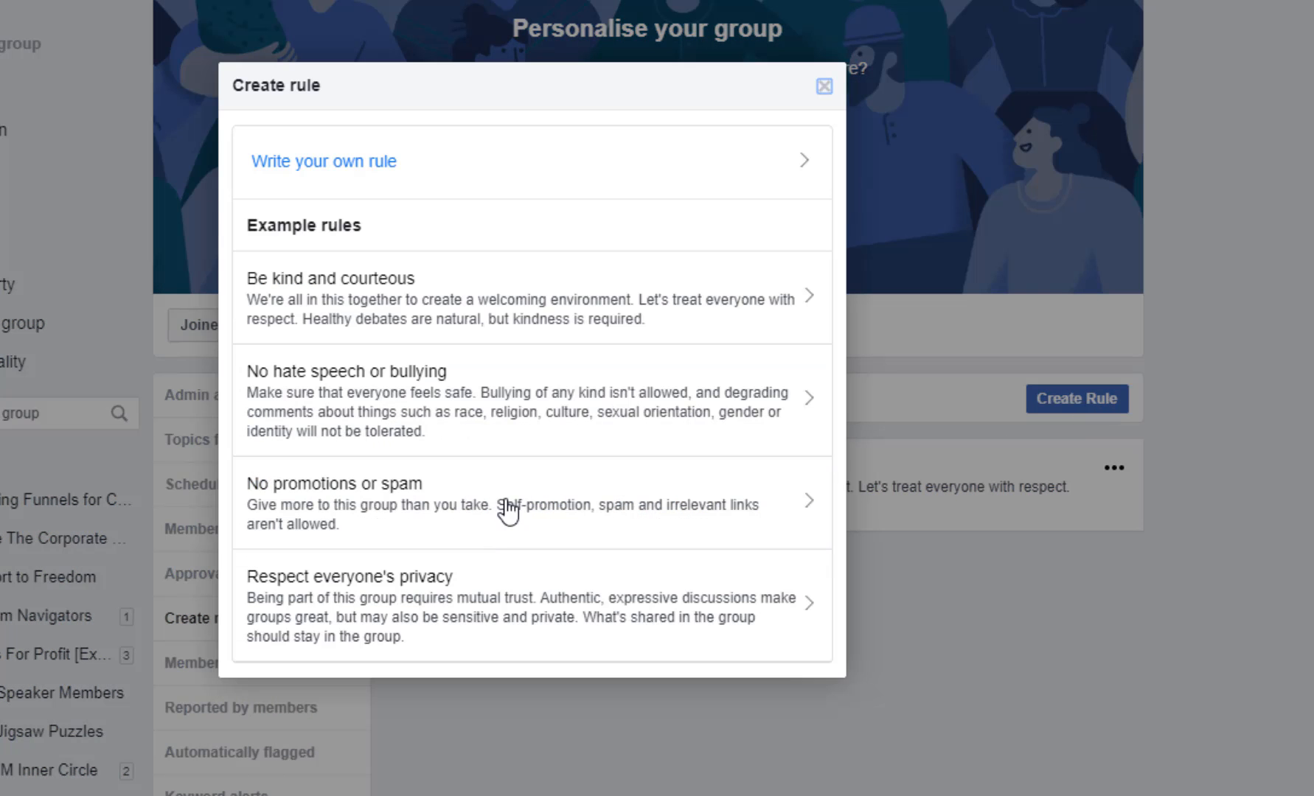
{"action": "left_click", "coordinate": [475, 534]}
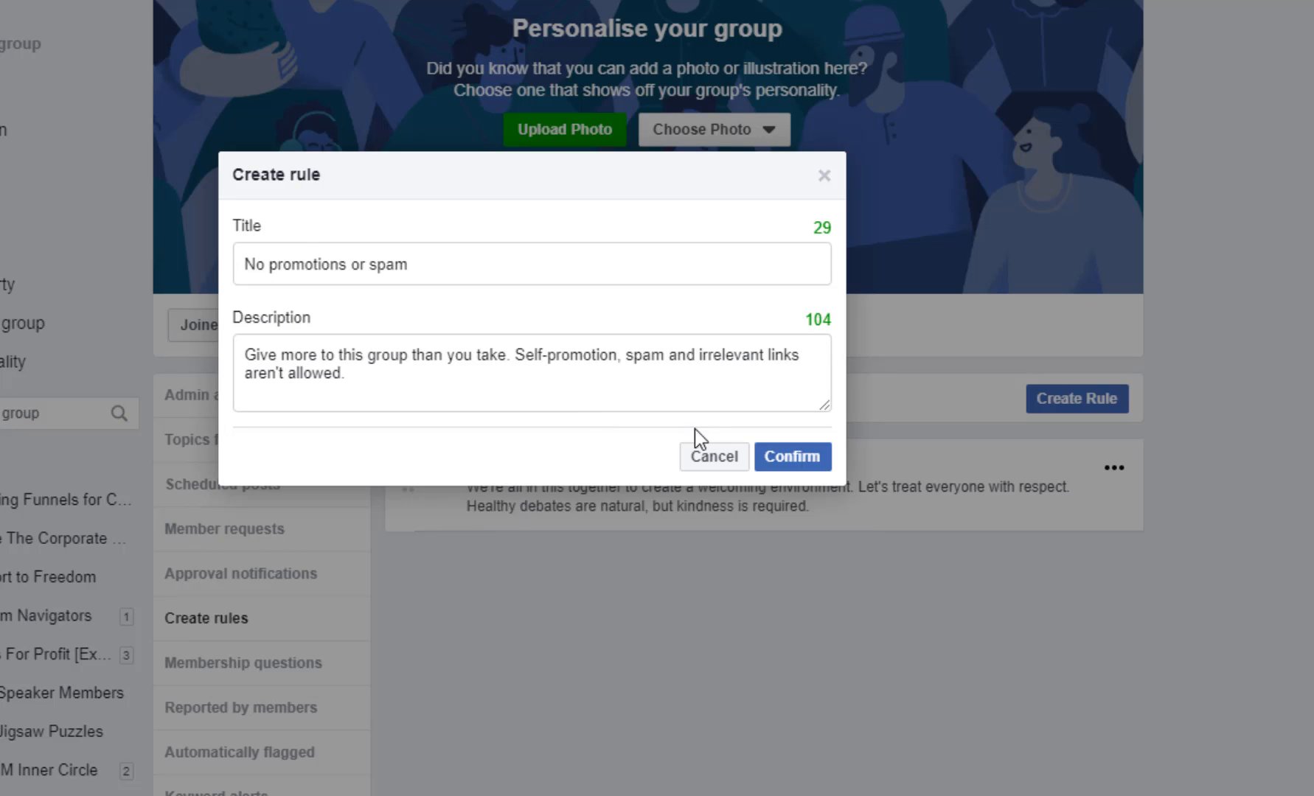
{"action": "left_click", "coordinate": [793, 464]}
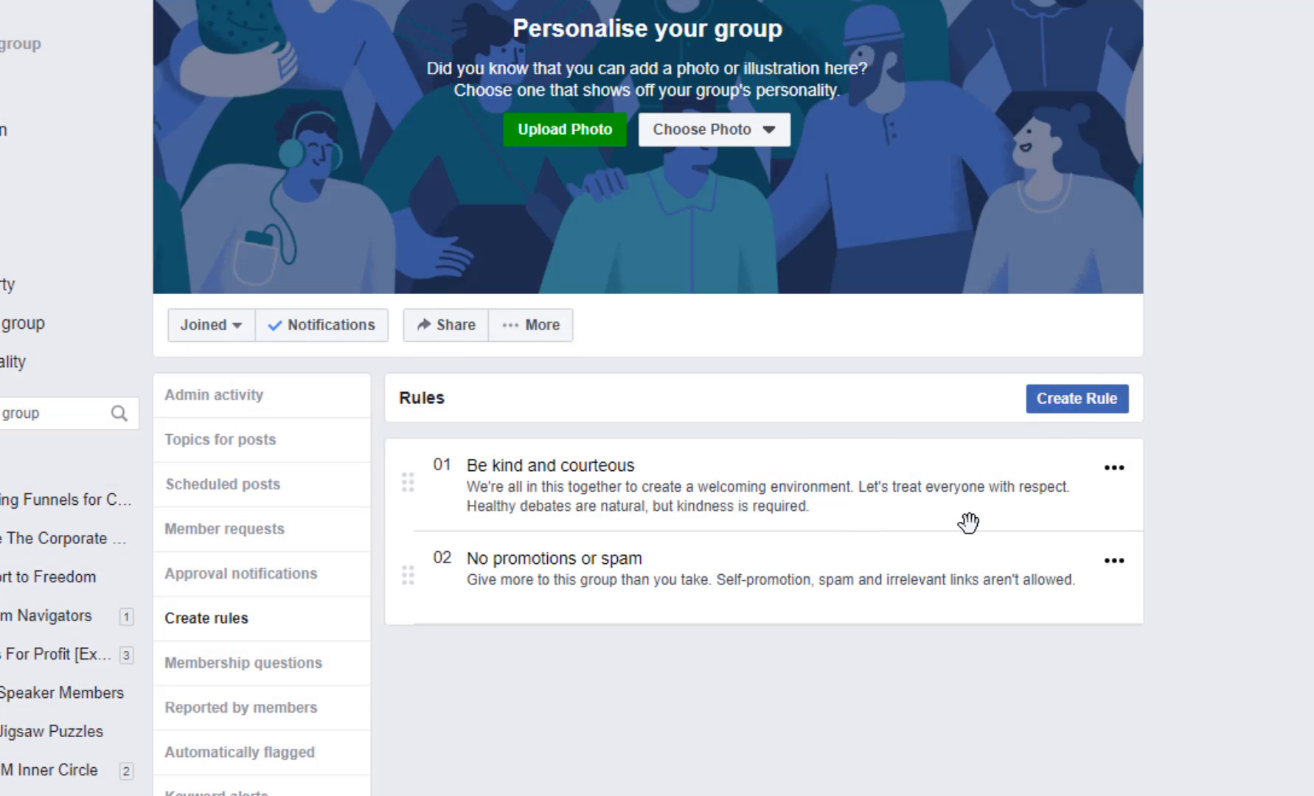
Add example rule "Respect everyone's privacy" and custom rule "Keep Posts Relevant", described as "Please keep posts relevant to Marketing, Technology and Automation for coaches and consultants.".
{"action": "left_click", "coordinate": [1083, 402]}
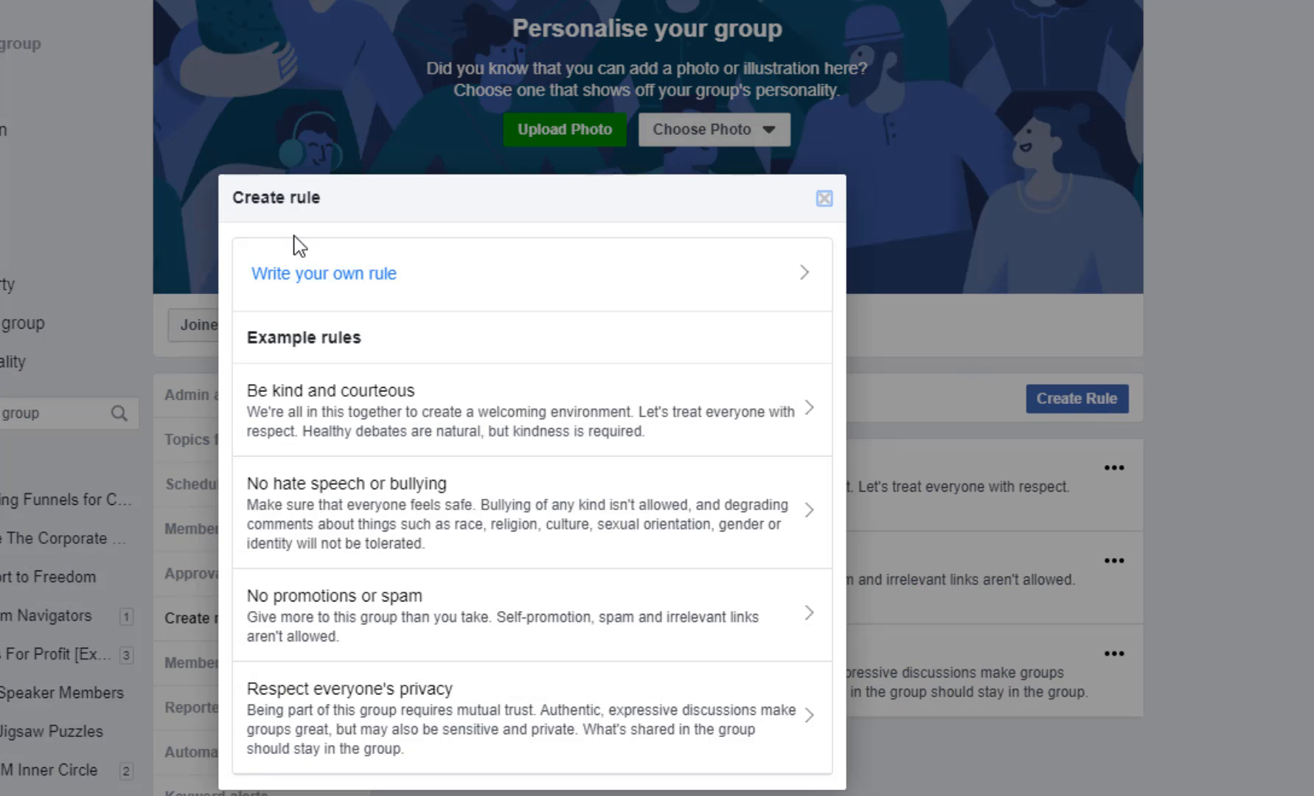
{"action": "left_click", "coordinate": [320, 283]}
{"action": "left_click", "coordinate": [301, 258]}
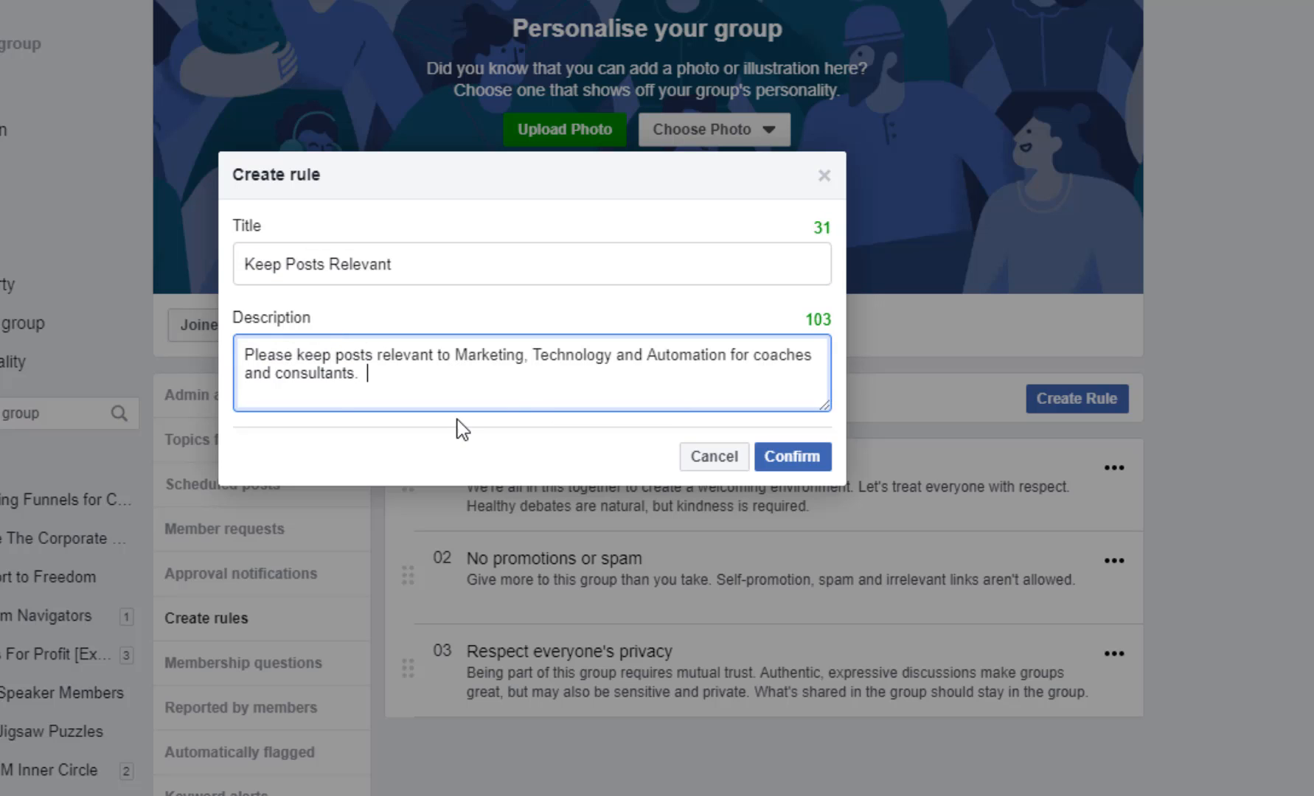
{"action": "left_click", "coordinate": [811, 463]}
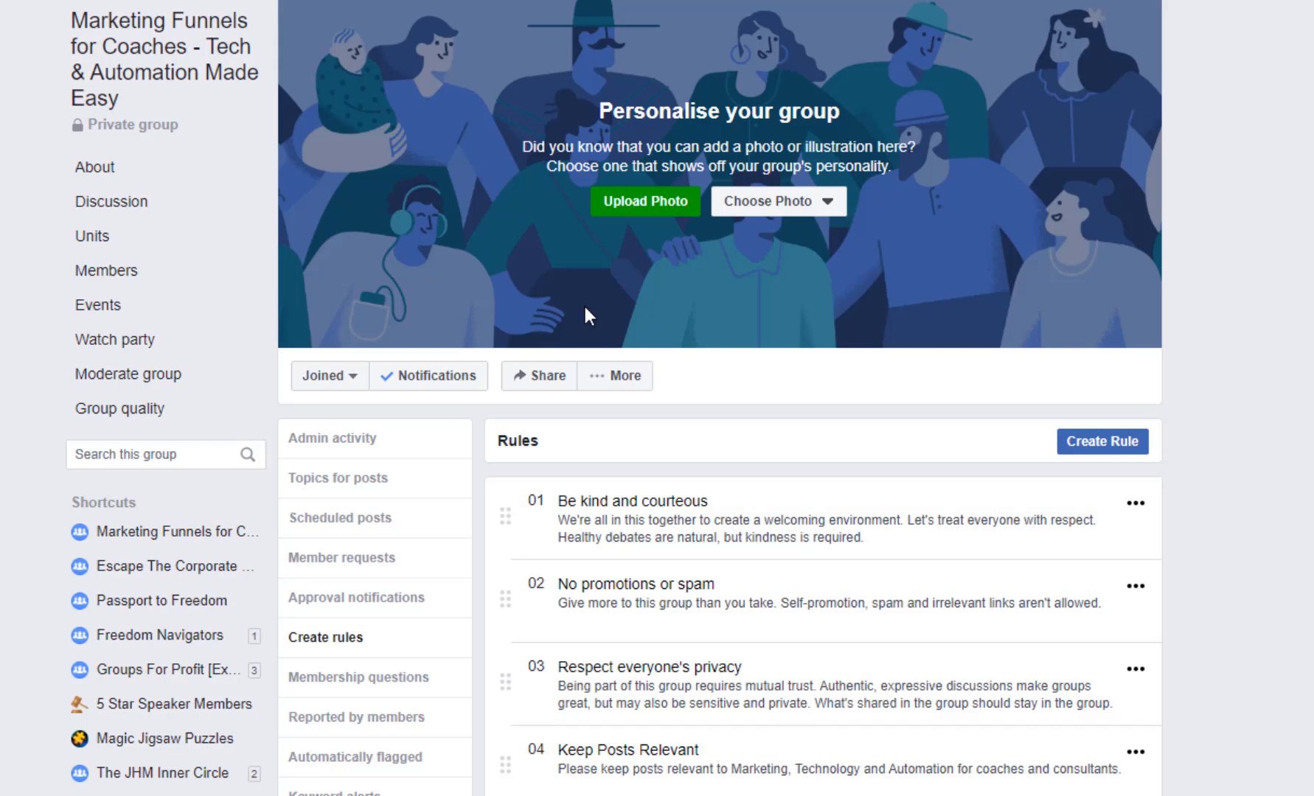
Open the group settings for editing and set the landing tab to Discussion.
{"action": "left_click", "coordinate": [638, 376]}
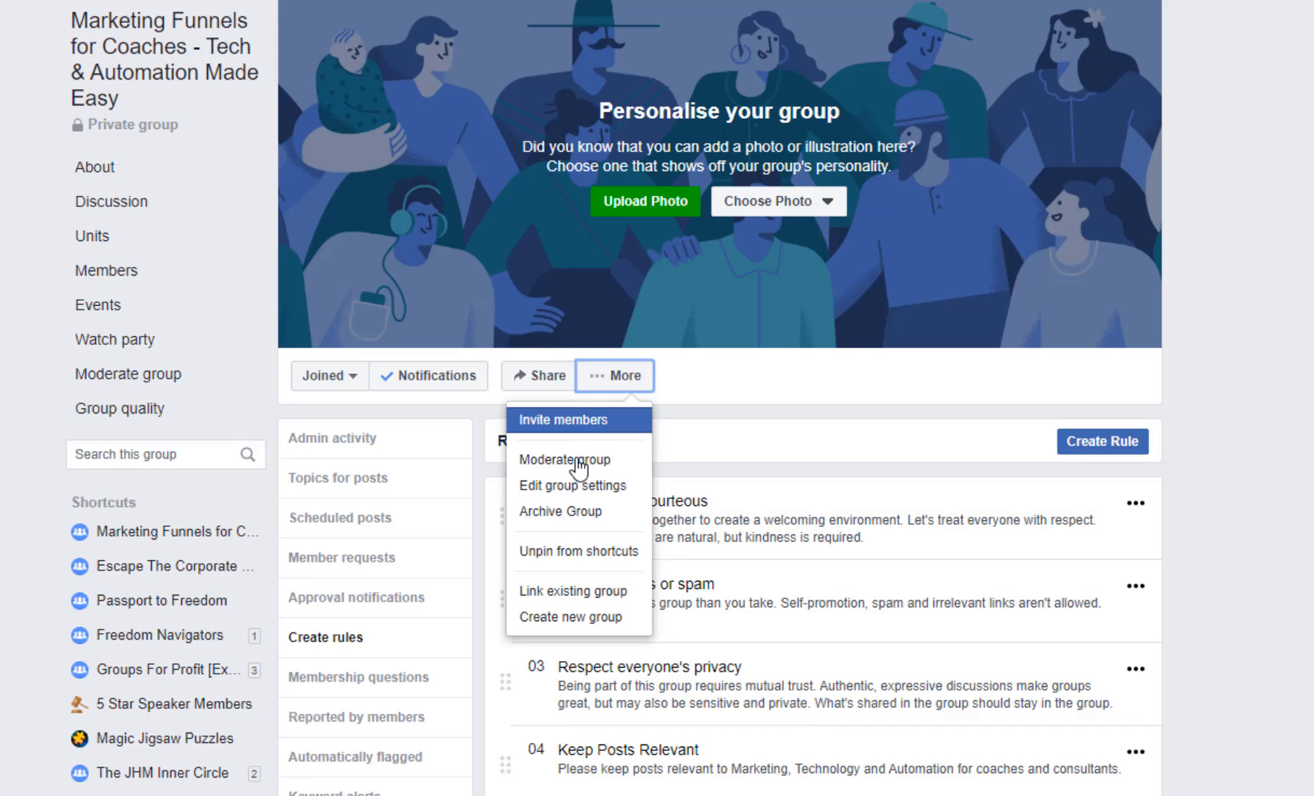
{"action": "scroll", "coordinate": [569, 501], "scroll_direction": "down", "scroll_amount": 5}
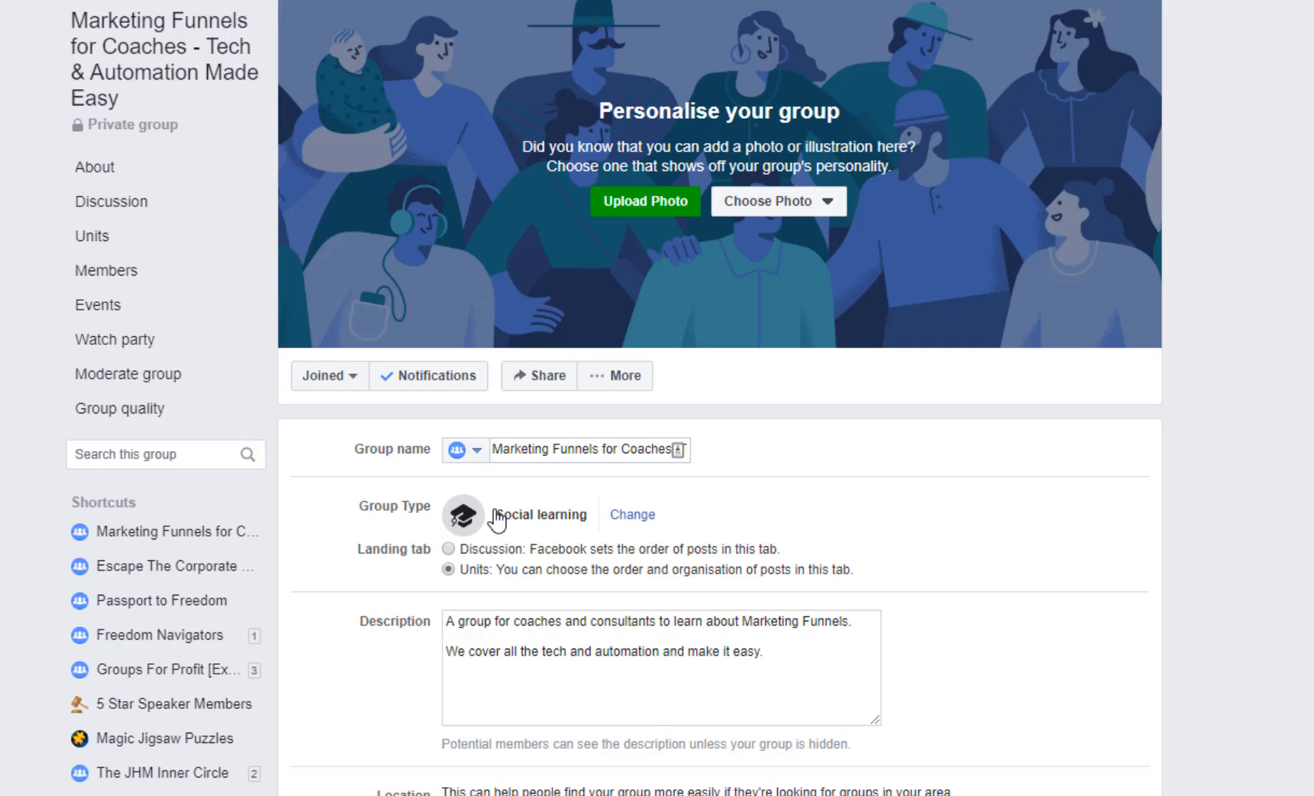
{"action": "scroll", "coordinate": [592, 517], "scroll_direction": "down", "scroll_amount": 3}
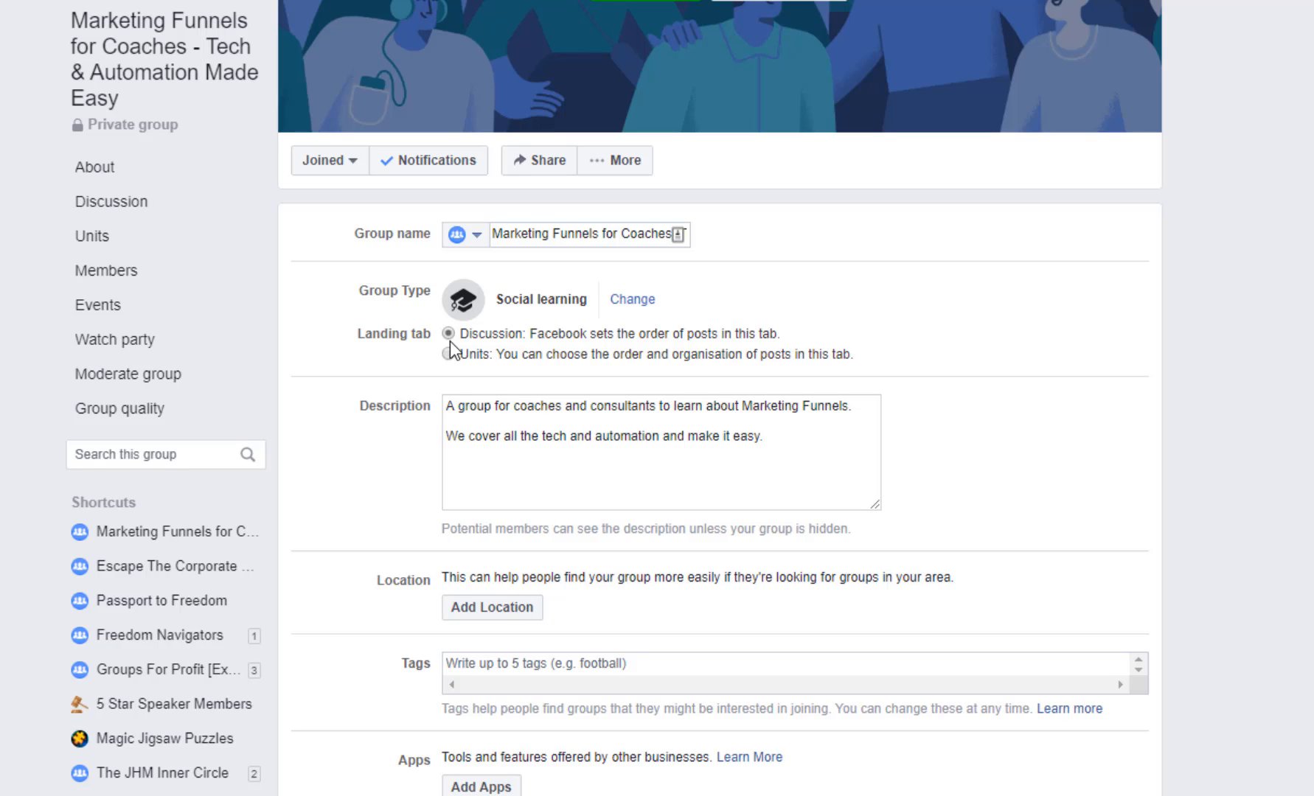
{"action": "left_click", "coordinate": [447, 333]}
Set membership requests from Pages to not allow Pages to join as group members, and save the group settings.
{"action": "scroll", "coordinate": [380, 720], "scroll_direction": "down", "scroll_amount": 2}
{"action": "scroll", "coordinate": [458, 699], "scroll_direction": "down", "scroll_amount": 2}
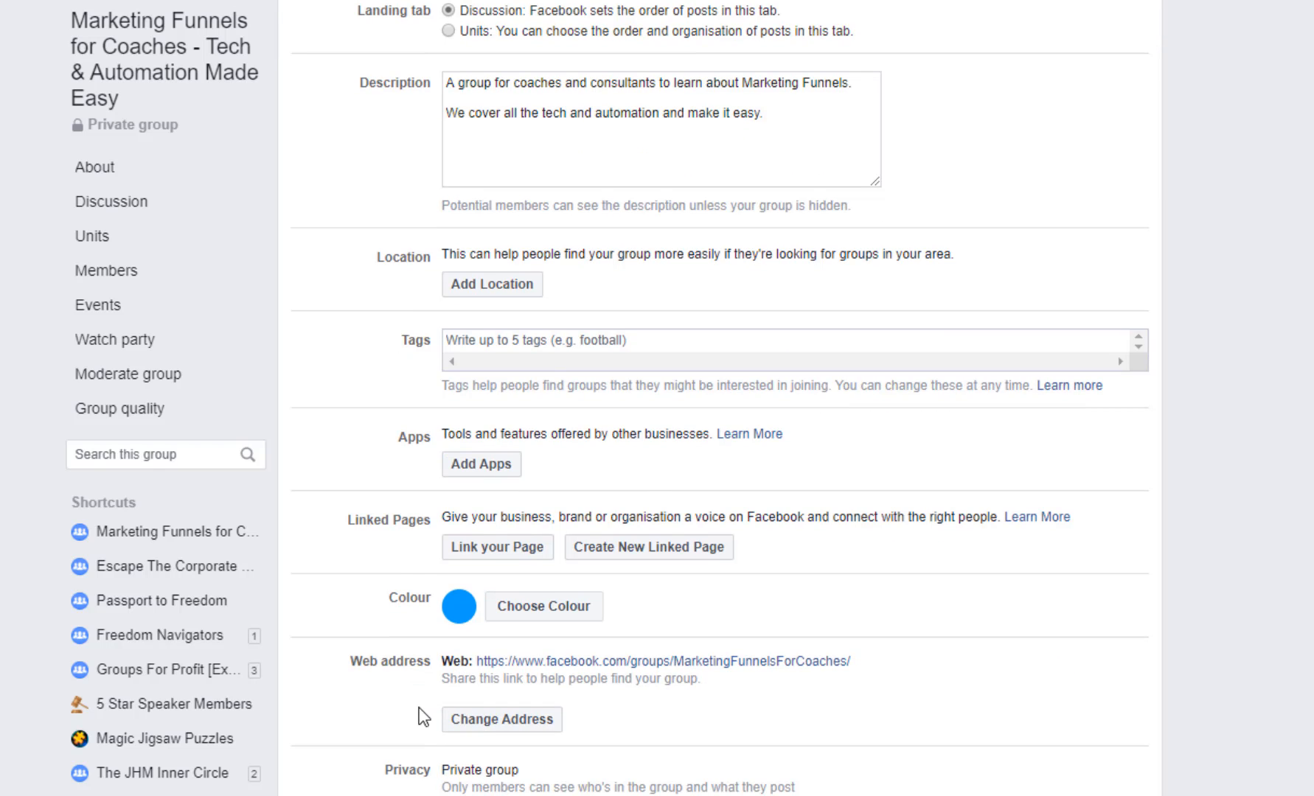
{"action": "scroll", "coordinate": [410, 492], "scroll_direction": "down", "scroll_amount": 3}
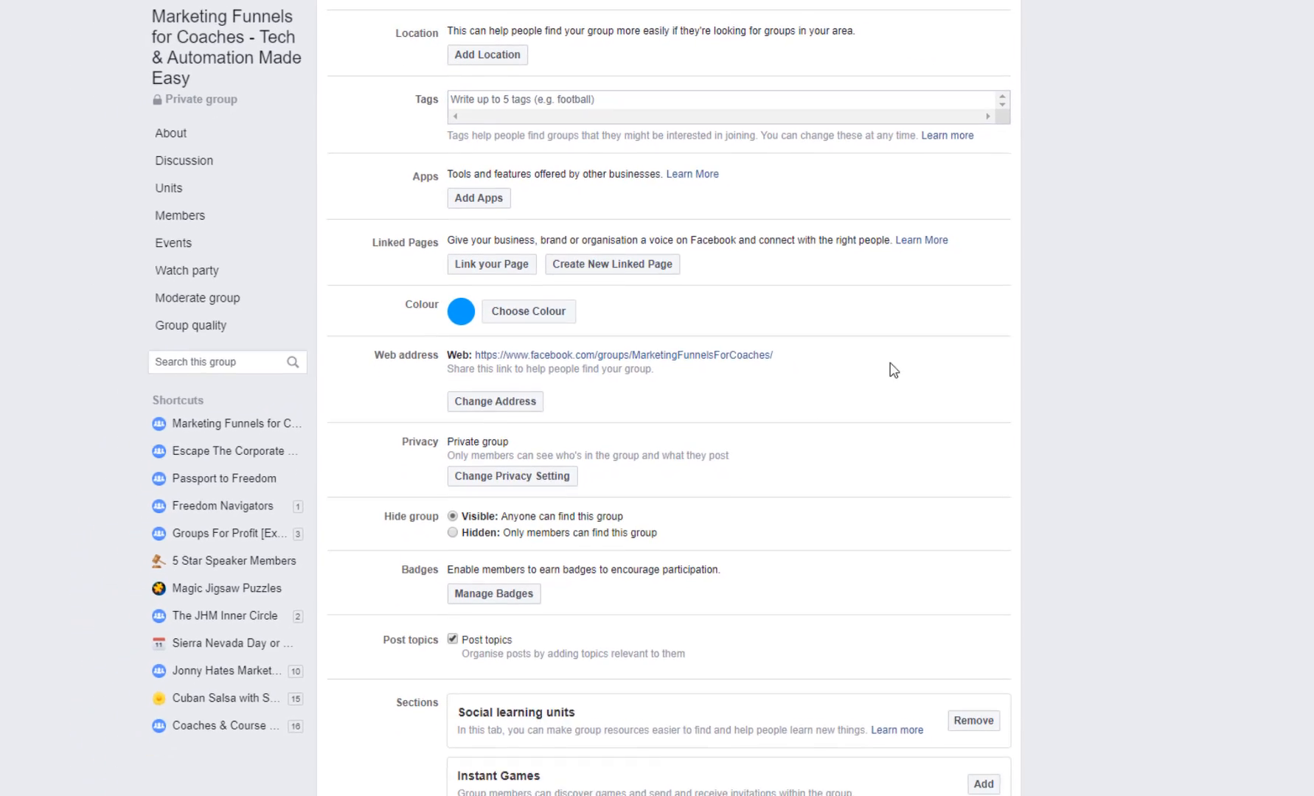
{"action": "scroll", "coordinate": [664, 376], "scroll_direction": "down", "scroll_amount": 2}
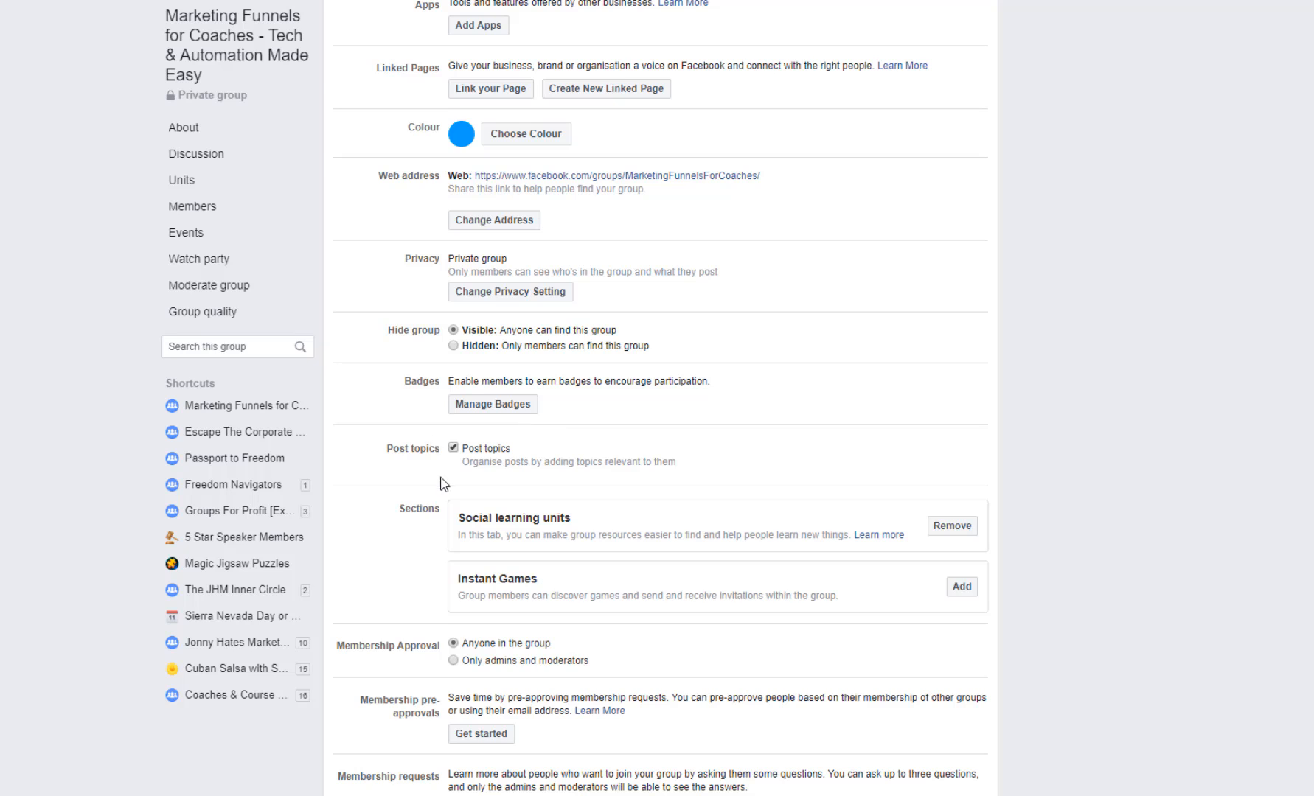
{"action": "scroll", "coordinate": [443, 484], "scroll_direction": "down", "scroll_amount": 4}
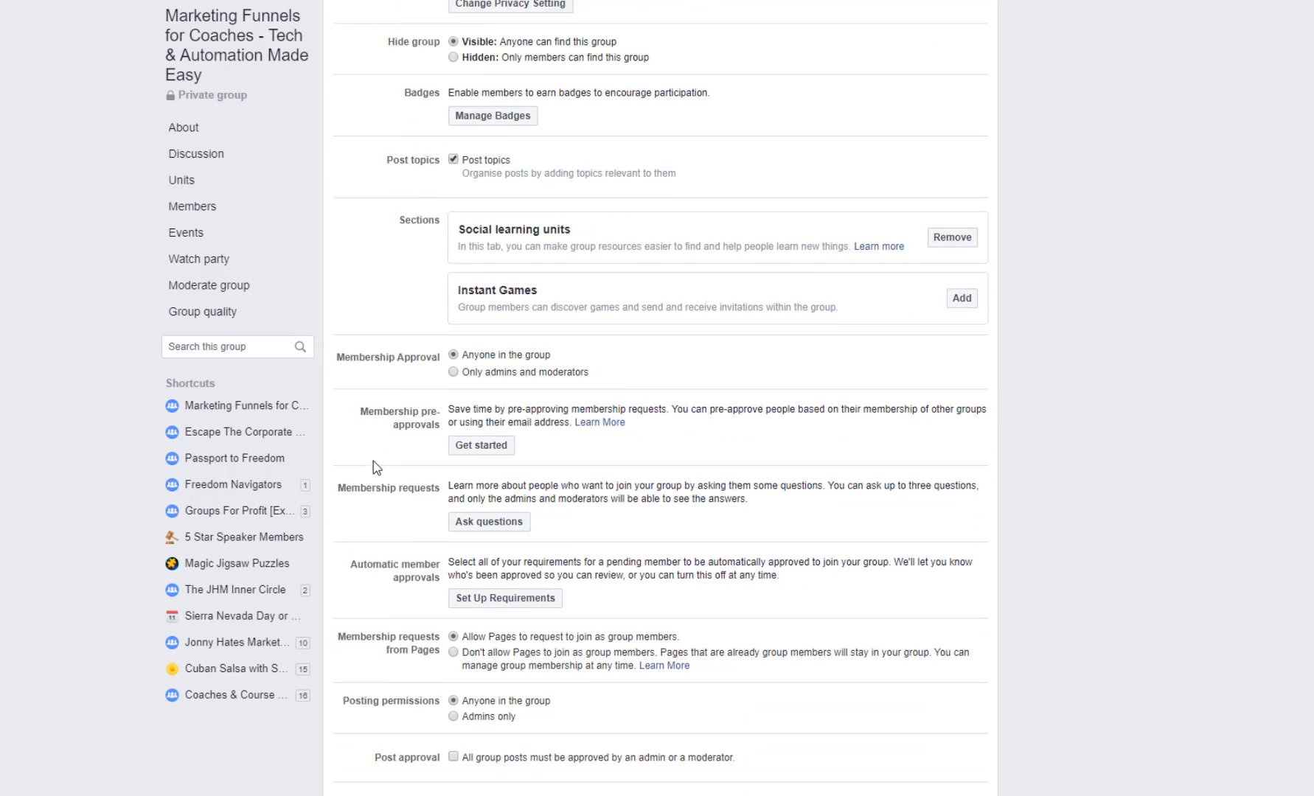
{"action": "scroll", "coordinate": [373, 461], "scroll_direction": "down", "scroll_amount": 1}
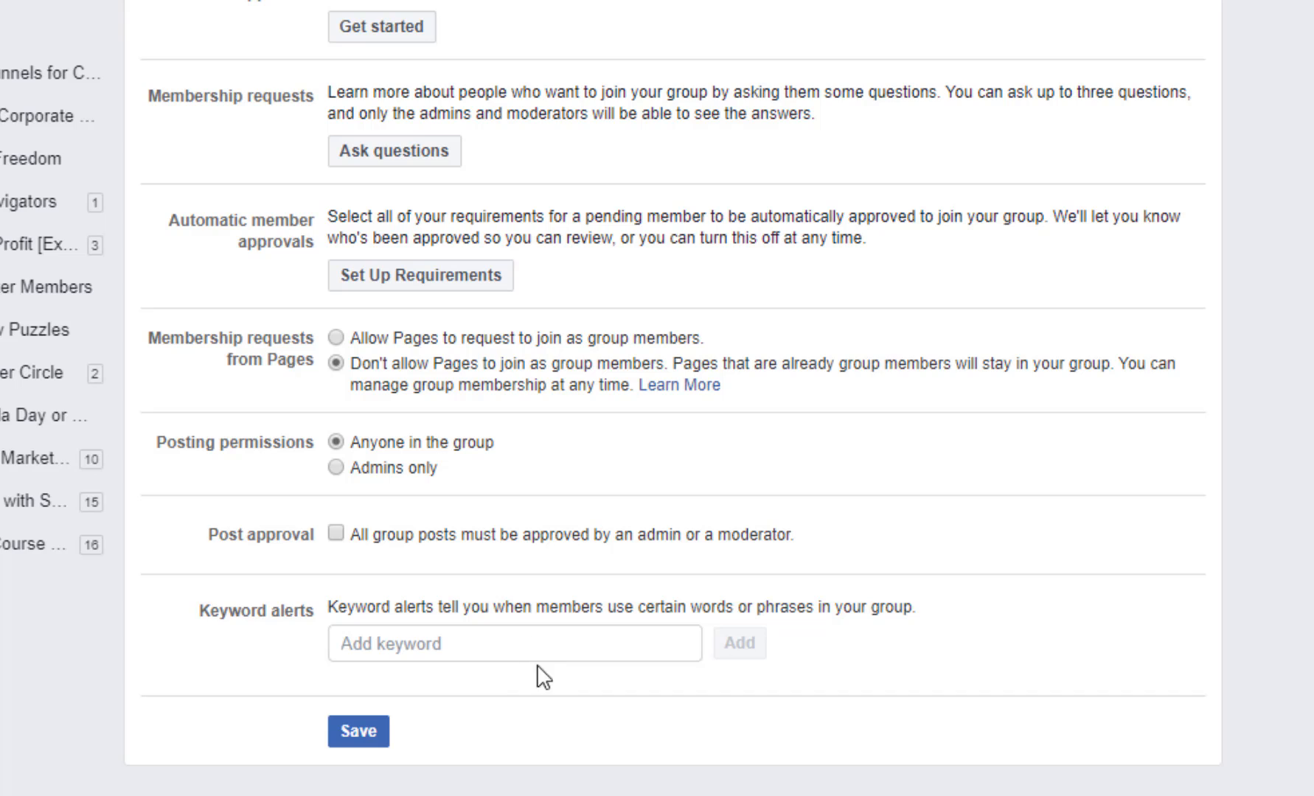
{"action": "left_click", "coordinate": [387, 739]}
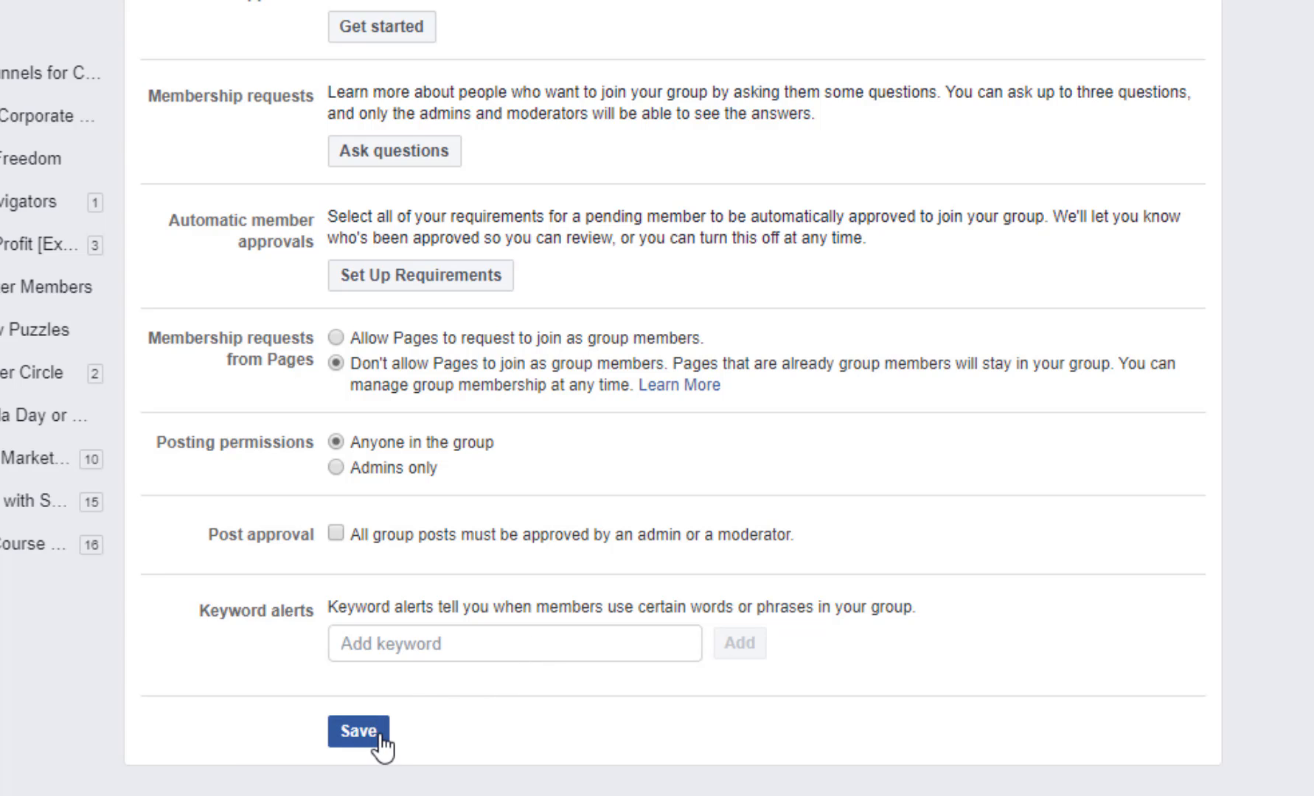
{"action": "left_click", "coordinate": [369, 734]}
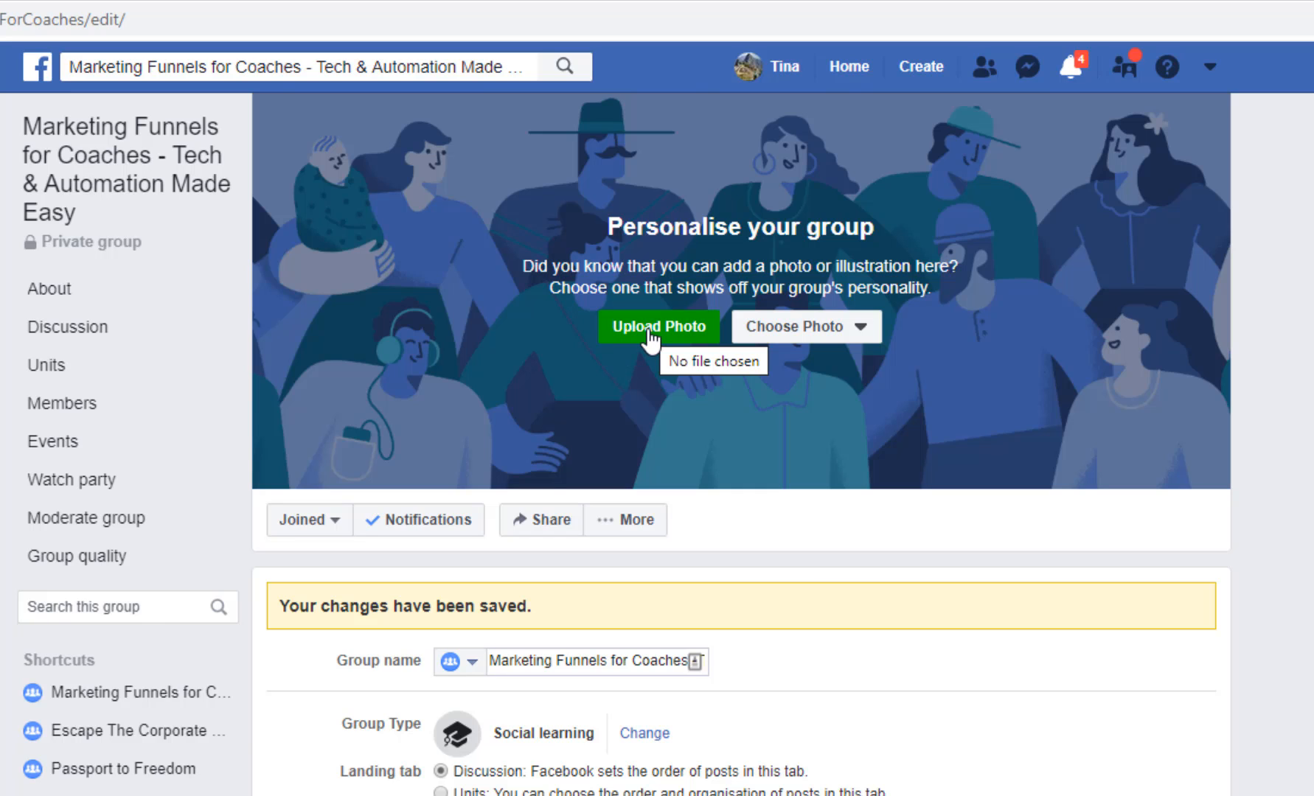
Upload the picture "Marketing Funnels FB GROUP Header" from the Freedom Navigators folder as the group cover and save it.
{"action": "left_click", "coordinate": [649, 332]}
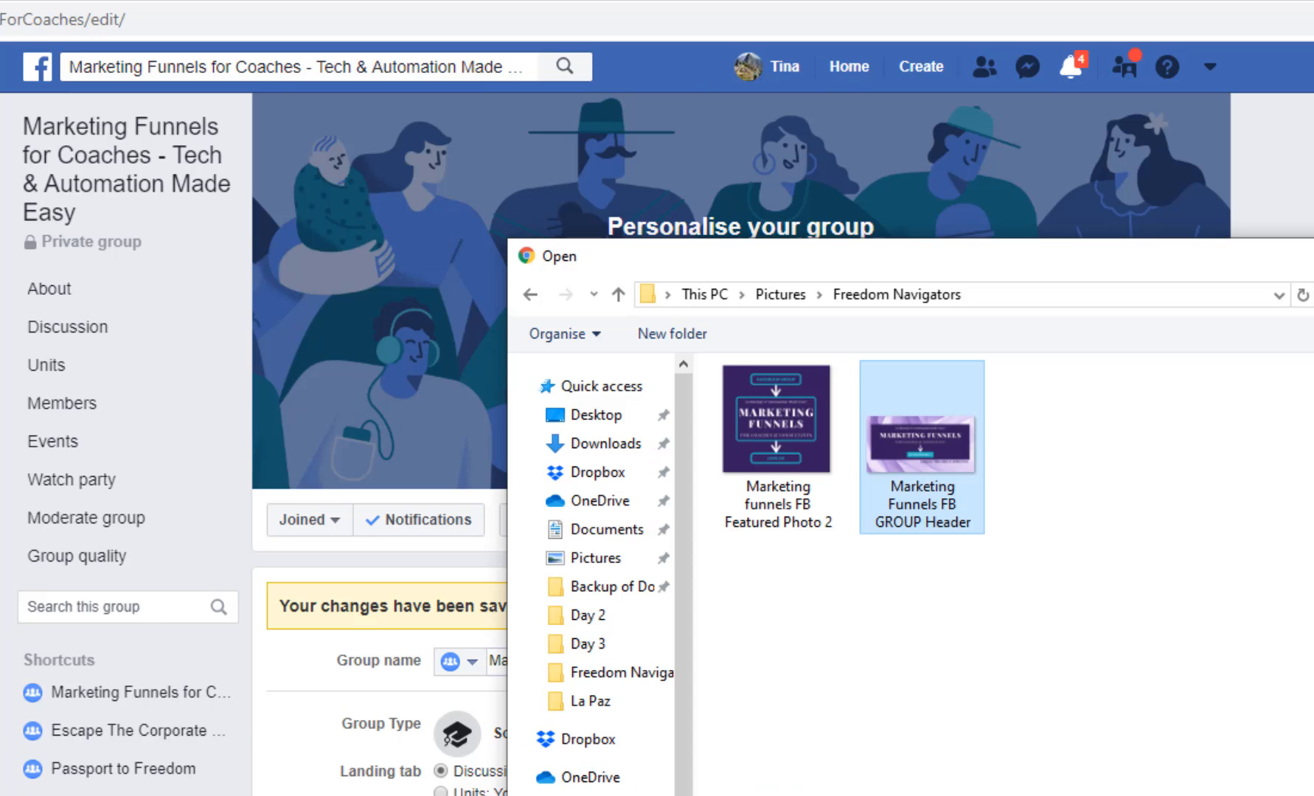
{"action": "key", "text": "Return"}
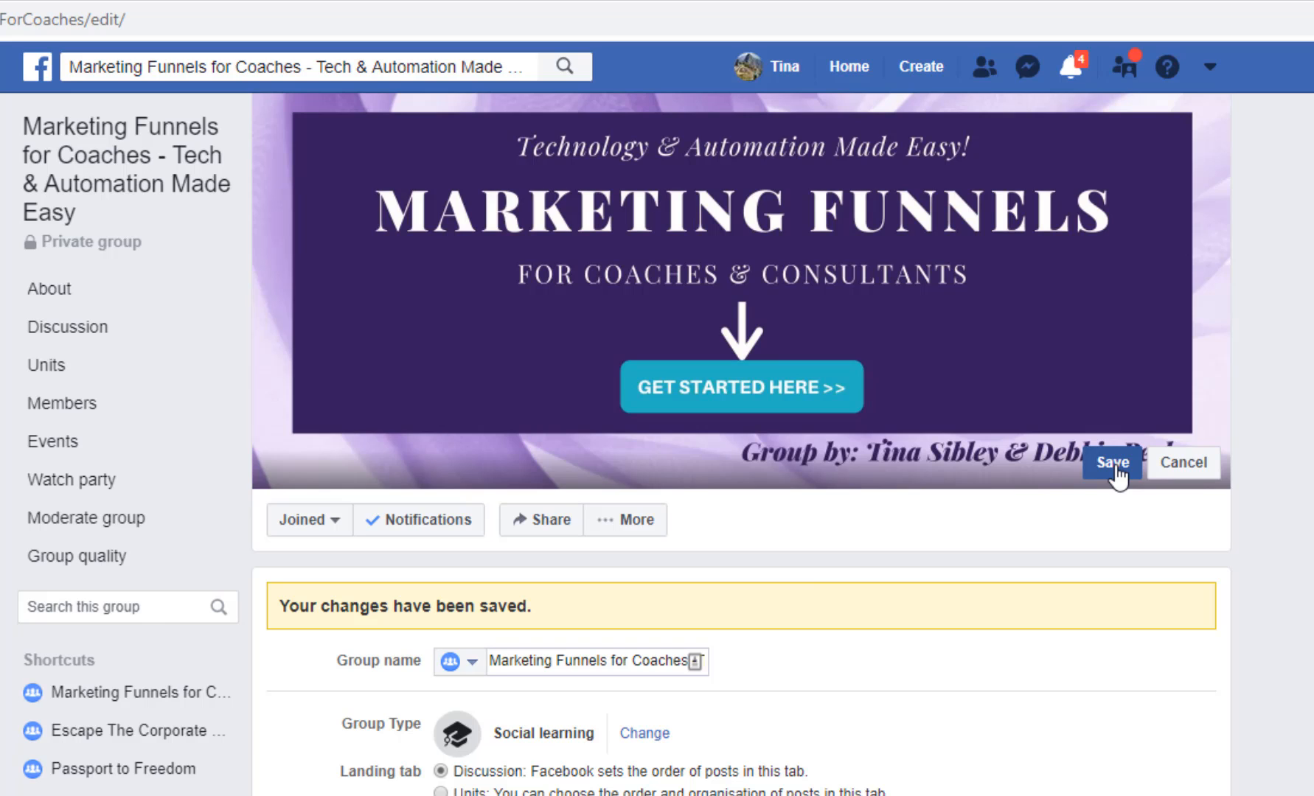
{"action": "left_click", "coordinate": [1114, 465]}
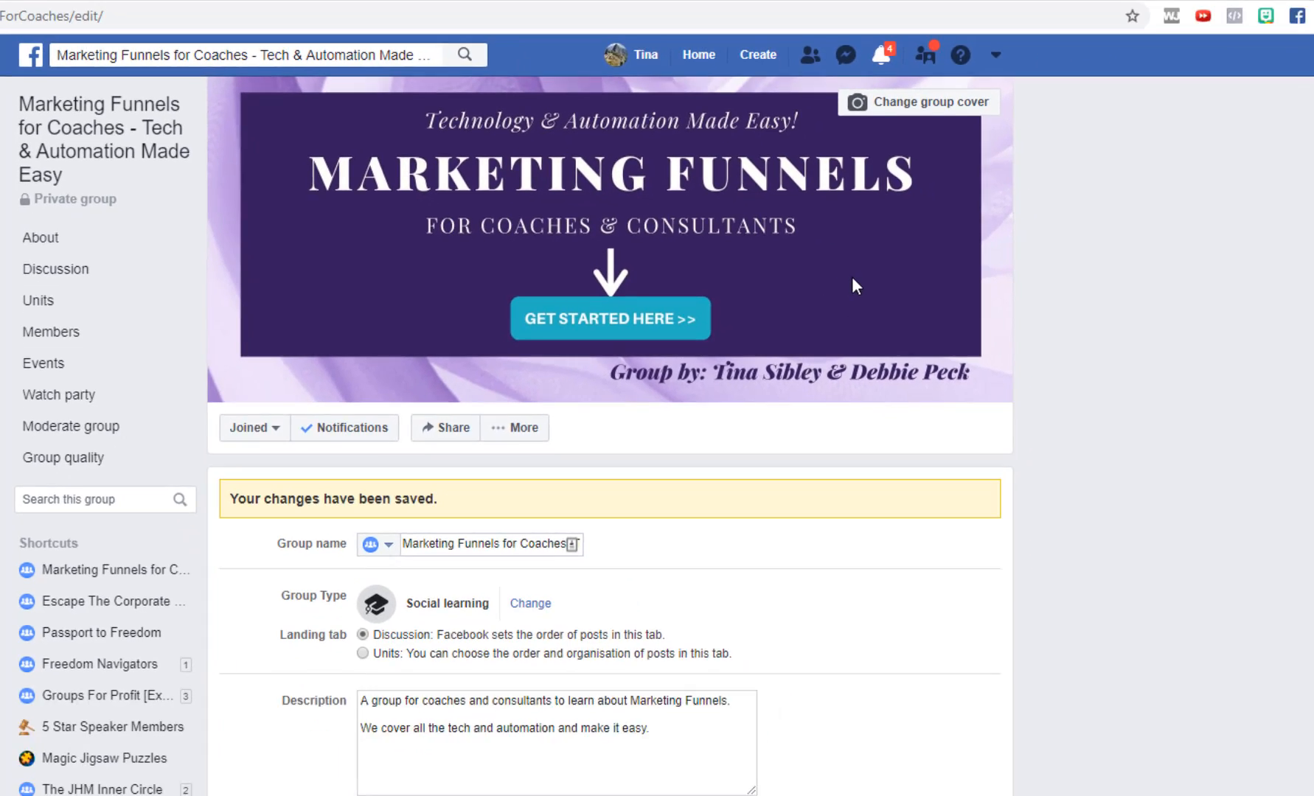
Open the group's cover photo in the photo viewer.
{"action": "left_click", "coordinate": [1027, 338]}
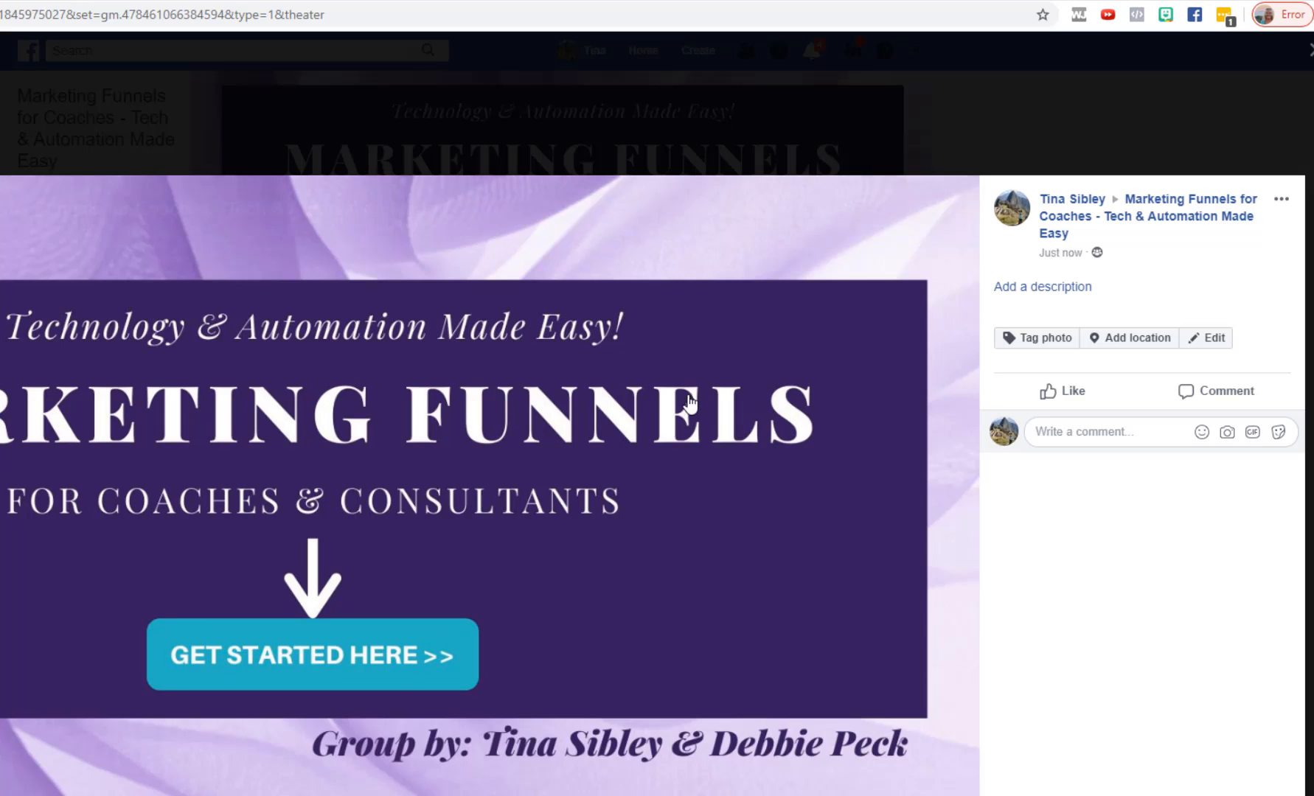